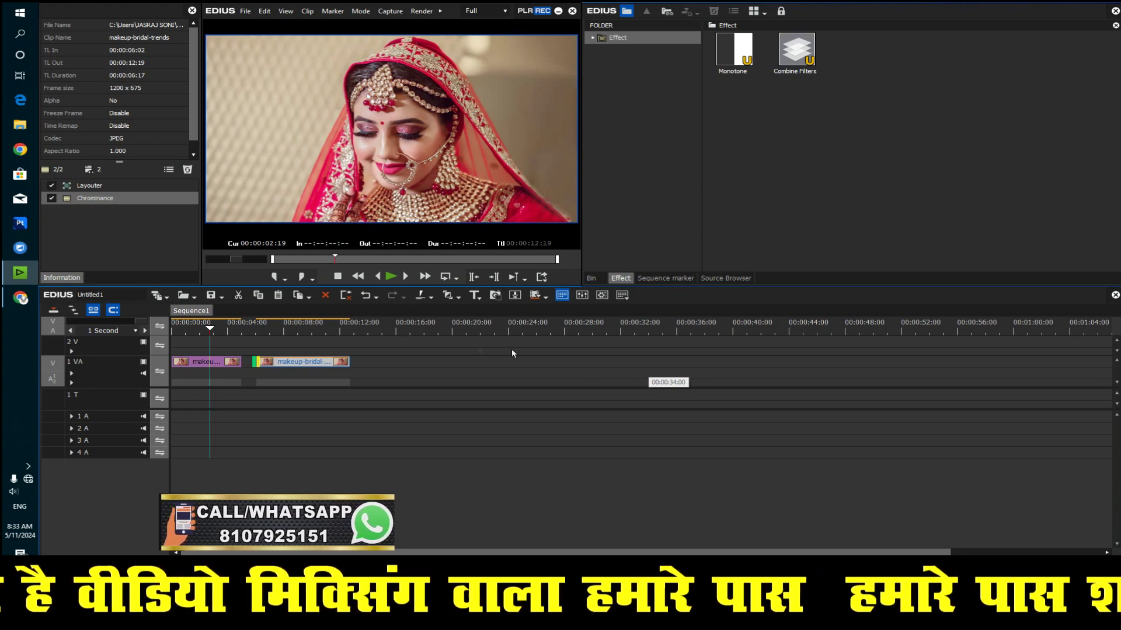
Preview the first and second bridal clips in full screen to compare their skin.
double_click(370, 154)
key("Escape")
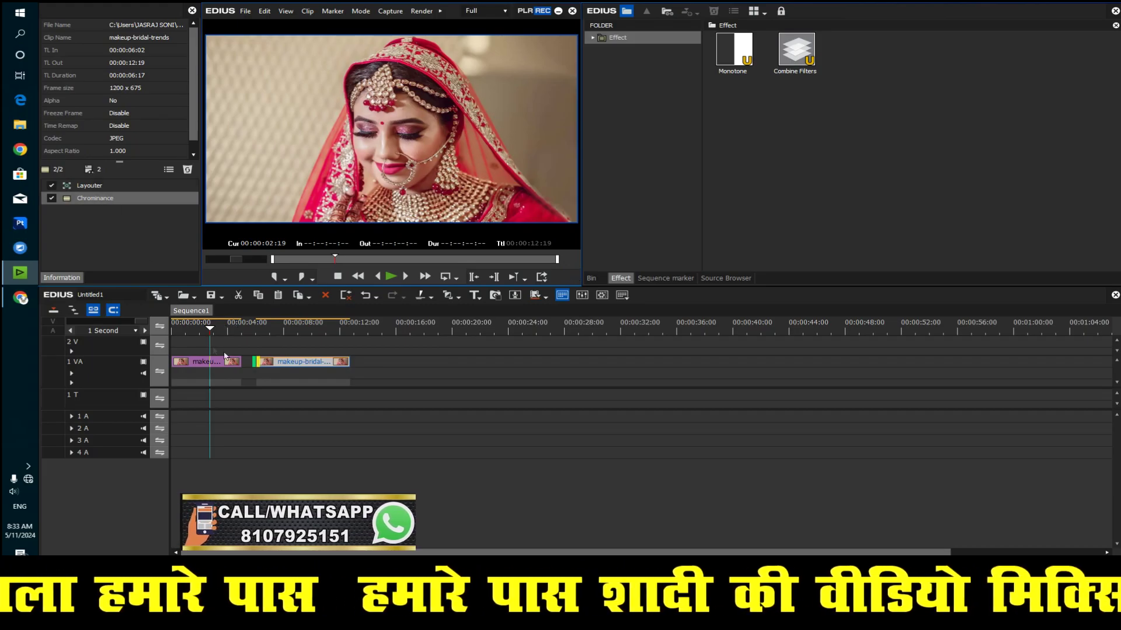
left_click(296, 329)
double_click(391, 214)
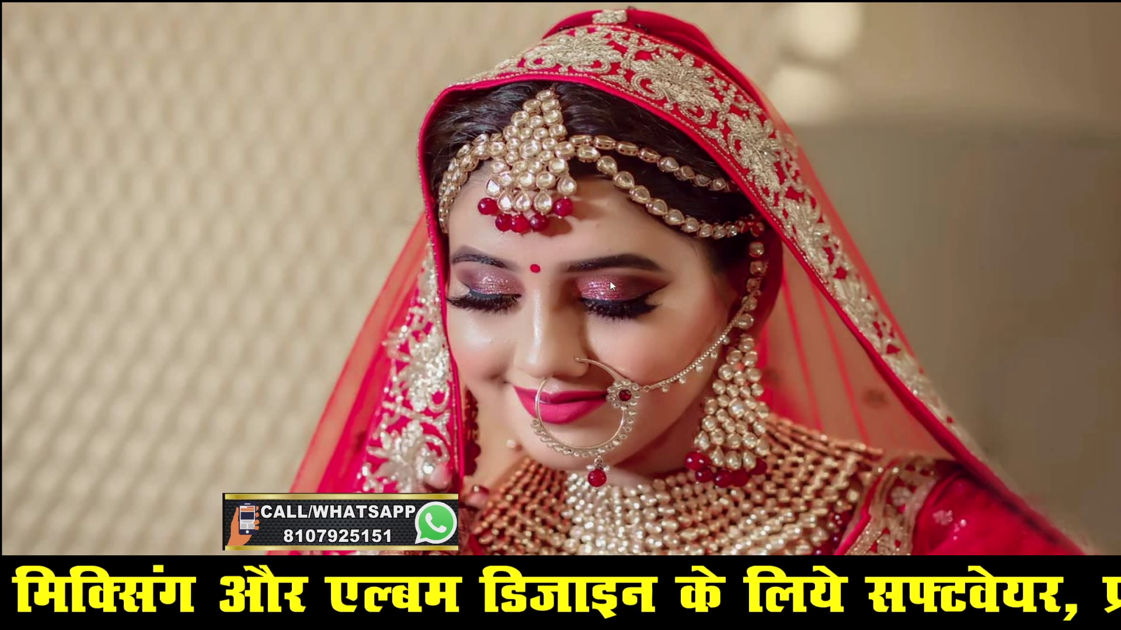
key("Escape")
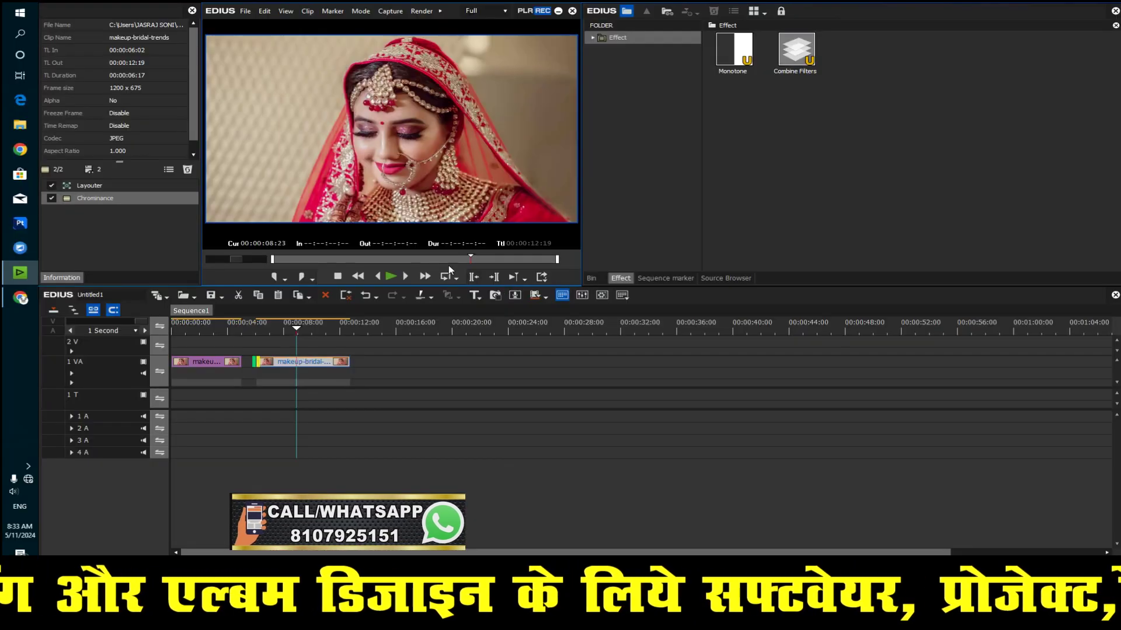
Scrub back and forth between the two bridal clips to compare the original with the retouched version.
left_click(198, 330)
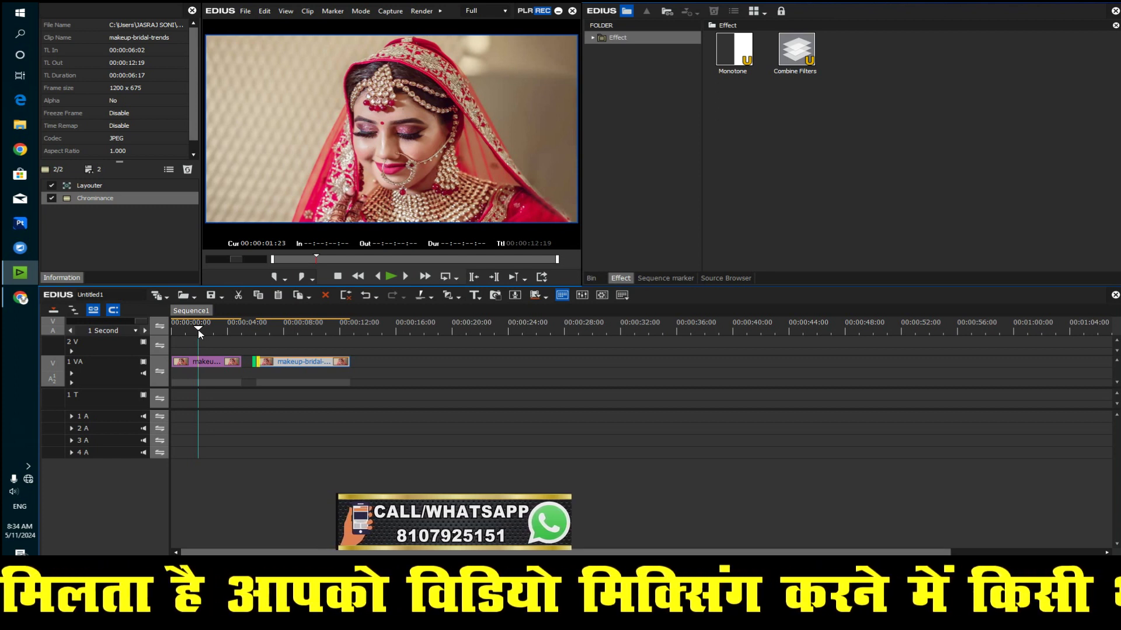
left_click_drag(320, 323, 264, 340)
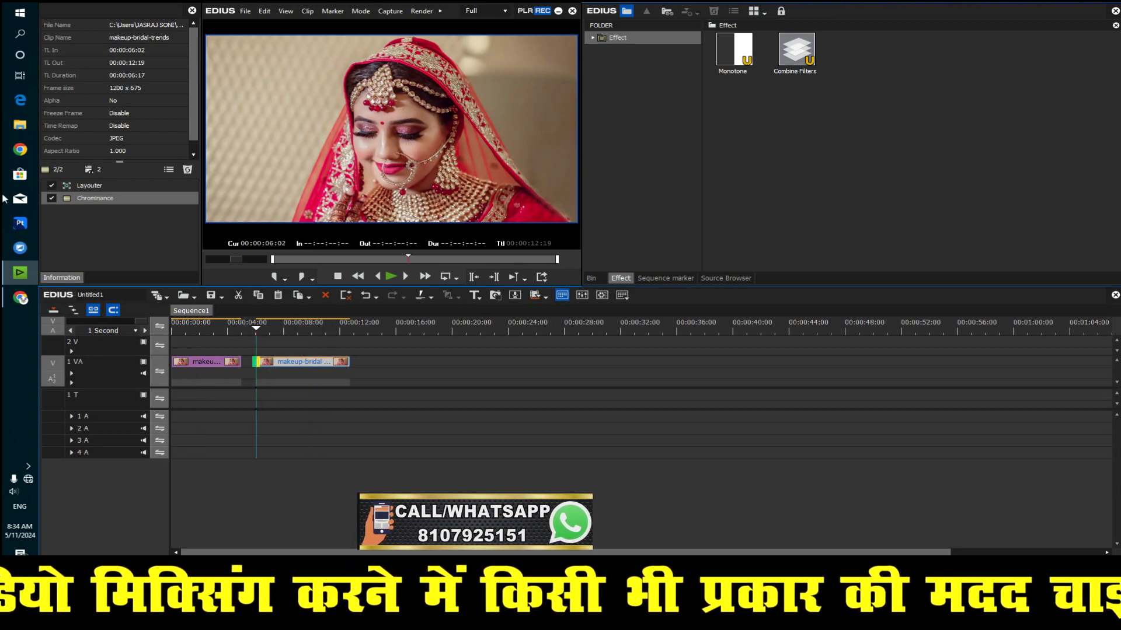
left_click(298, 330)
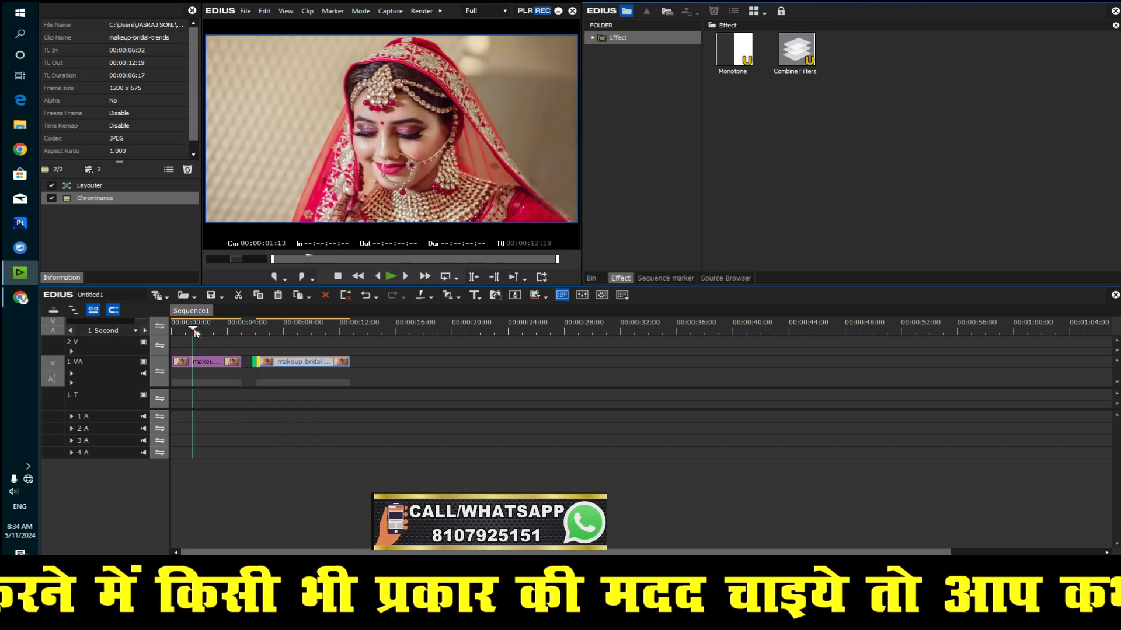
left_click(240, 330)
mouse_move(238, 346)
left_mouse_down()
mouse_move(192, 348)
mouse_move(219, 353)
mouse_move(203, 341)
left_mouse_up()
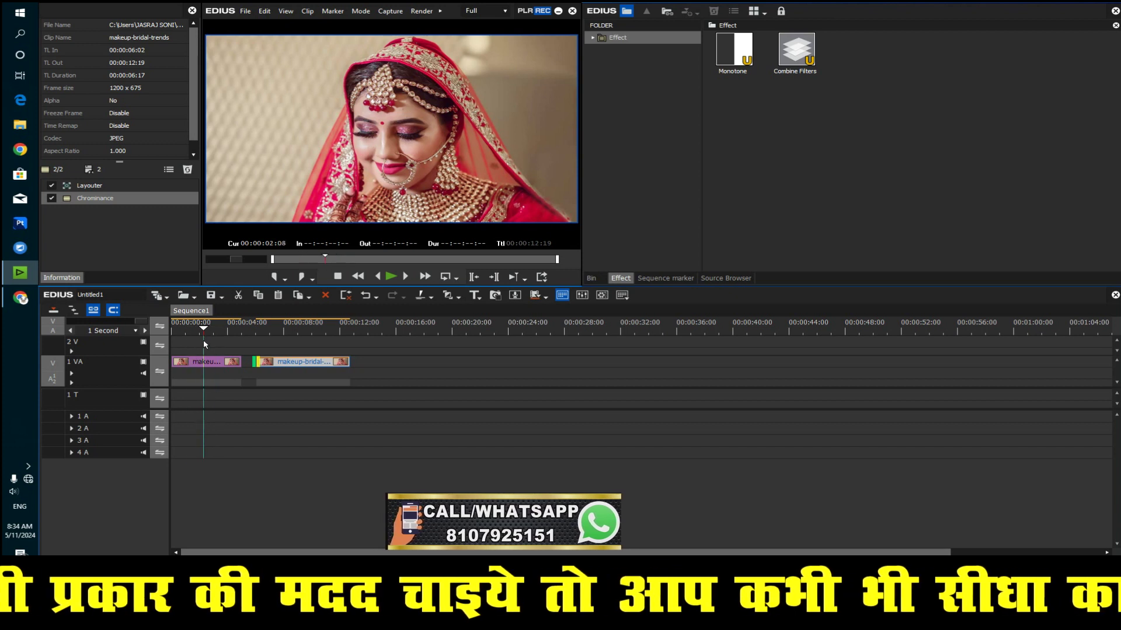
left_click(215, 330)
mouse_move(215, 330)
left_mouse_down()
mouse_move(198, 335)
mouse_move(292, 347)
left_mouse_up()
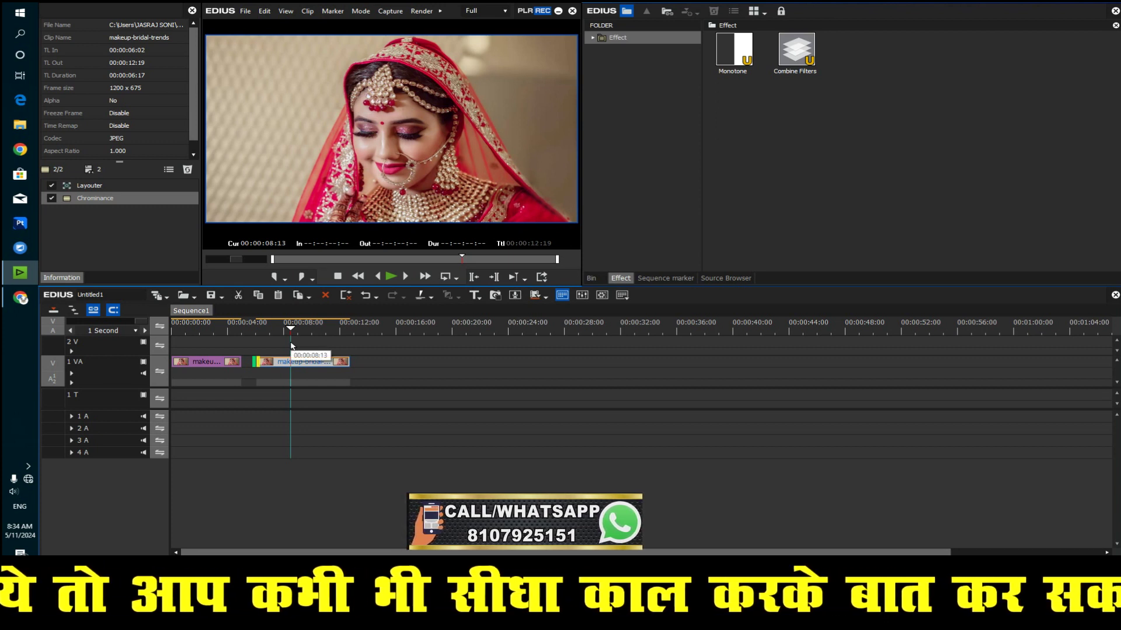
left_click_drag(208, 331, 298, 342)
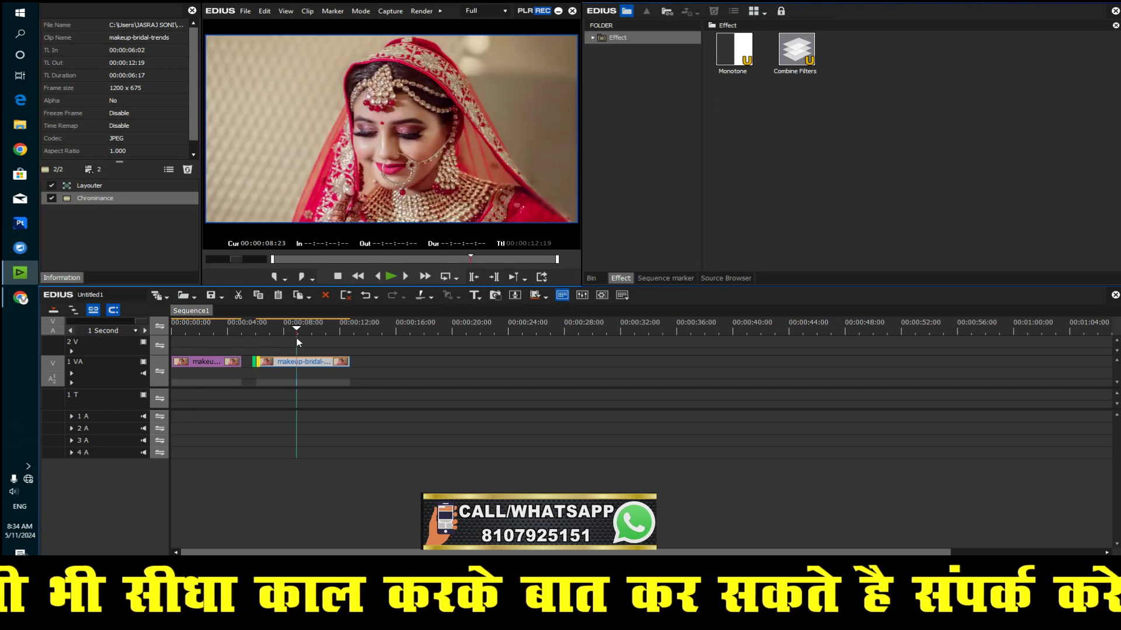
Check frames of both bridal clips again in full screen and scrub within the second clip.
key("ctrl+F11")
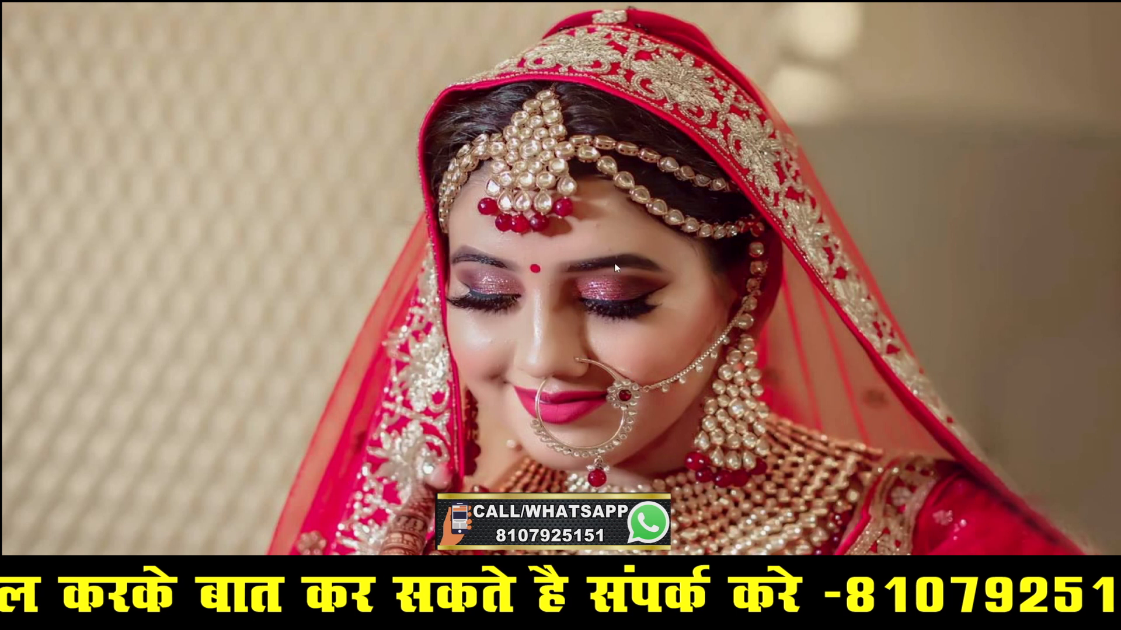
key("Escape")
left_click_drag(287, 333, 210, 331)
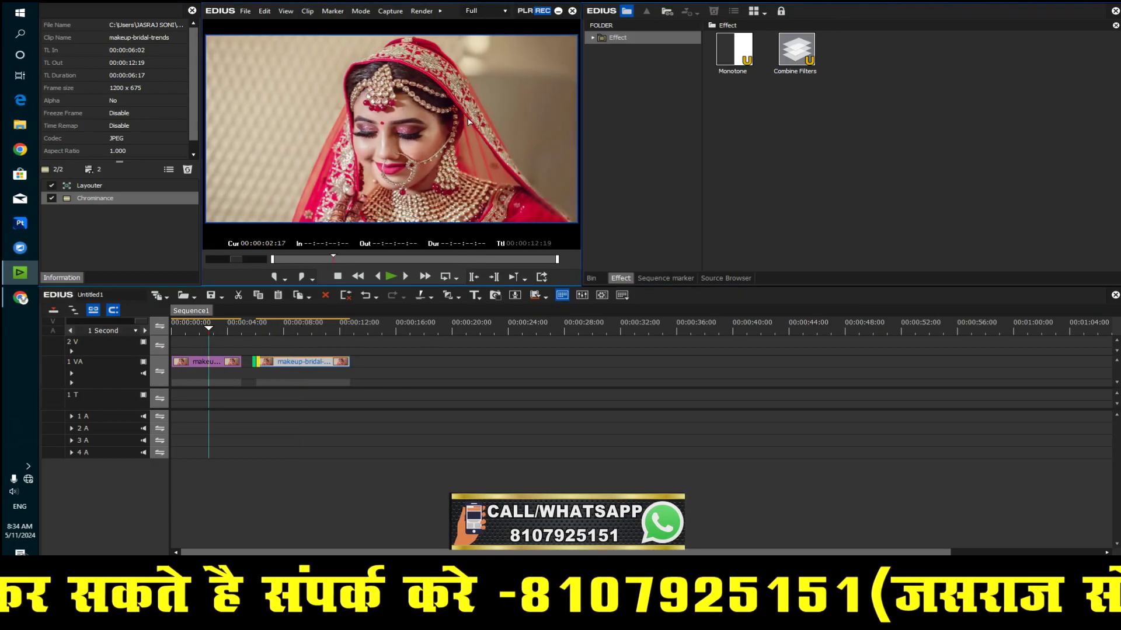
key("ctrl+F11")
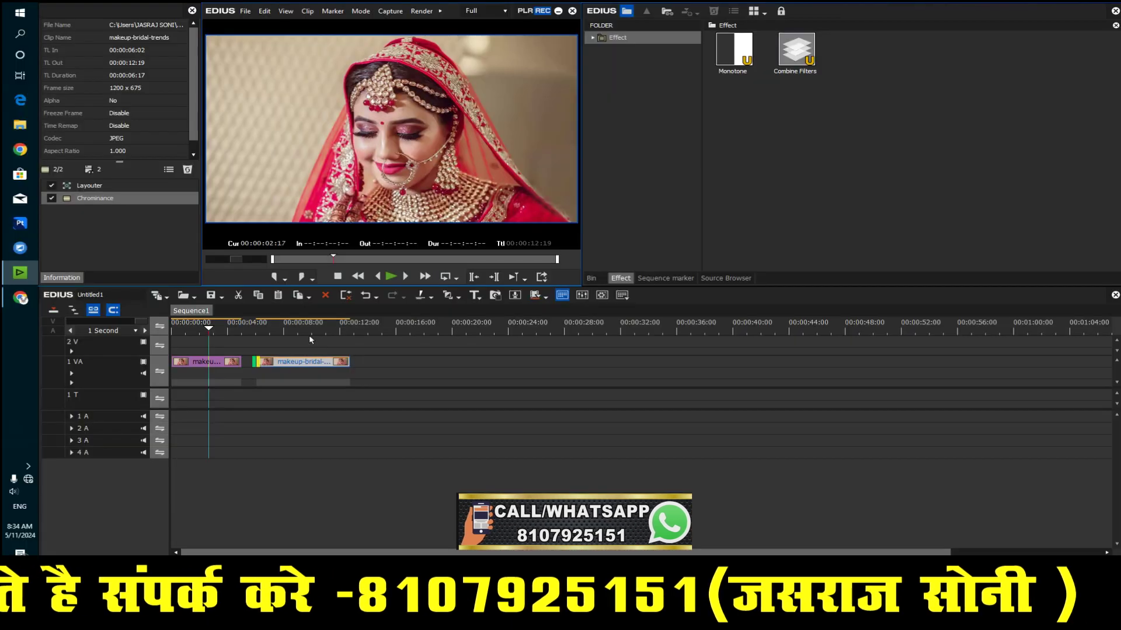
key("ctrl+F11")
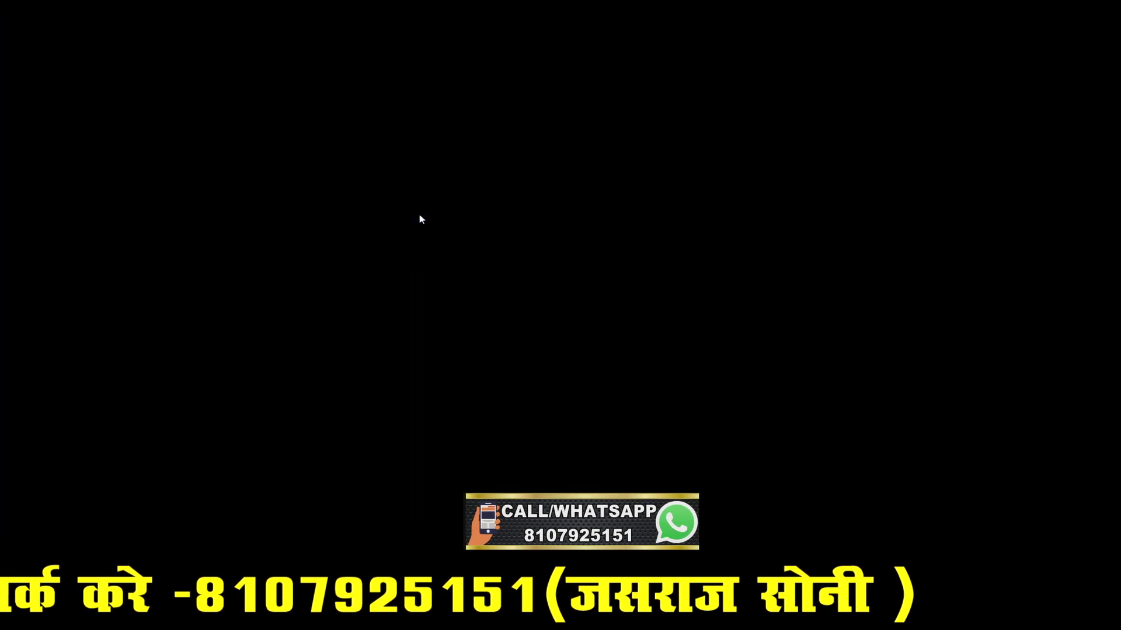
left_click(419, 215)
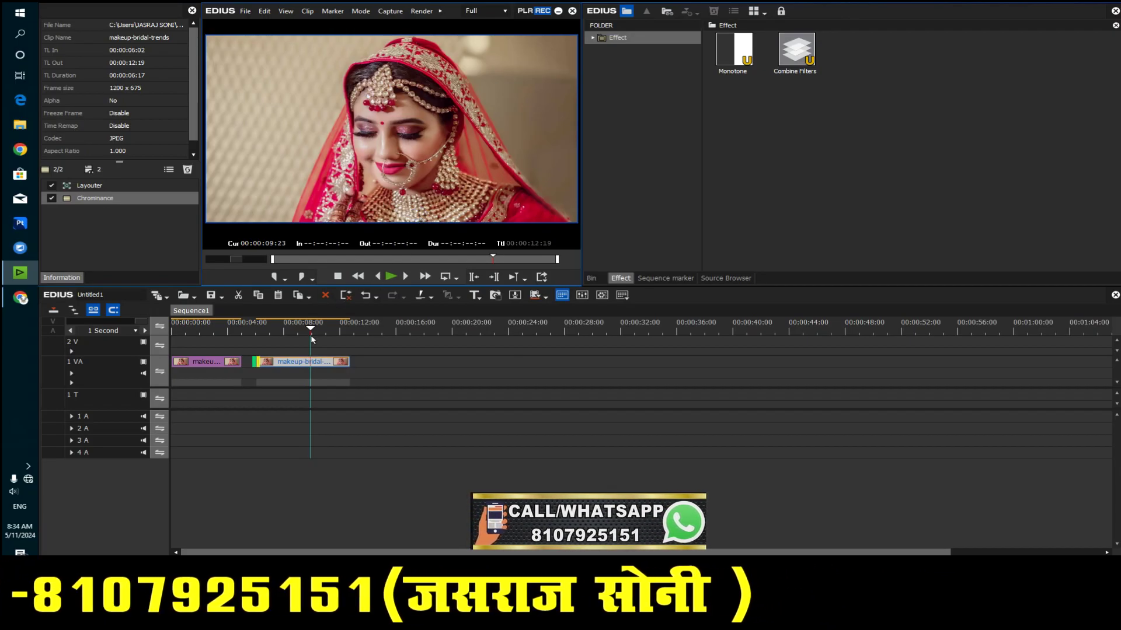
left_click(295, 336)
left_click_drag(293, 335, 269, 334)
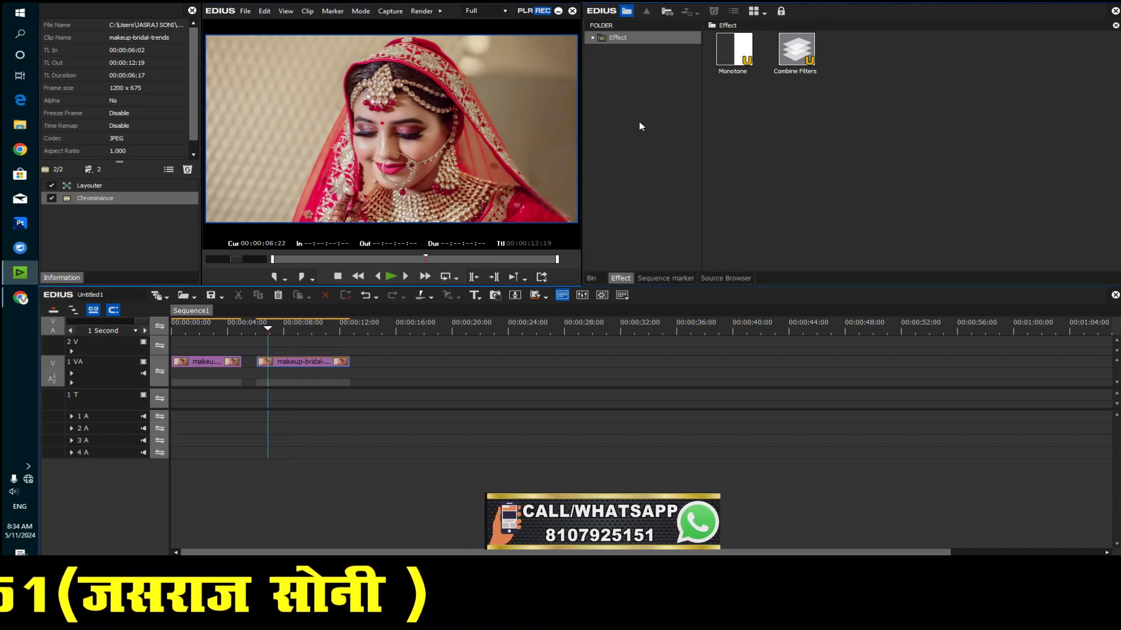
right_click(620, 74)
left_click(661, 192)
left_click(72, 120)
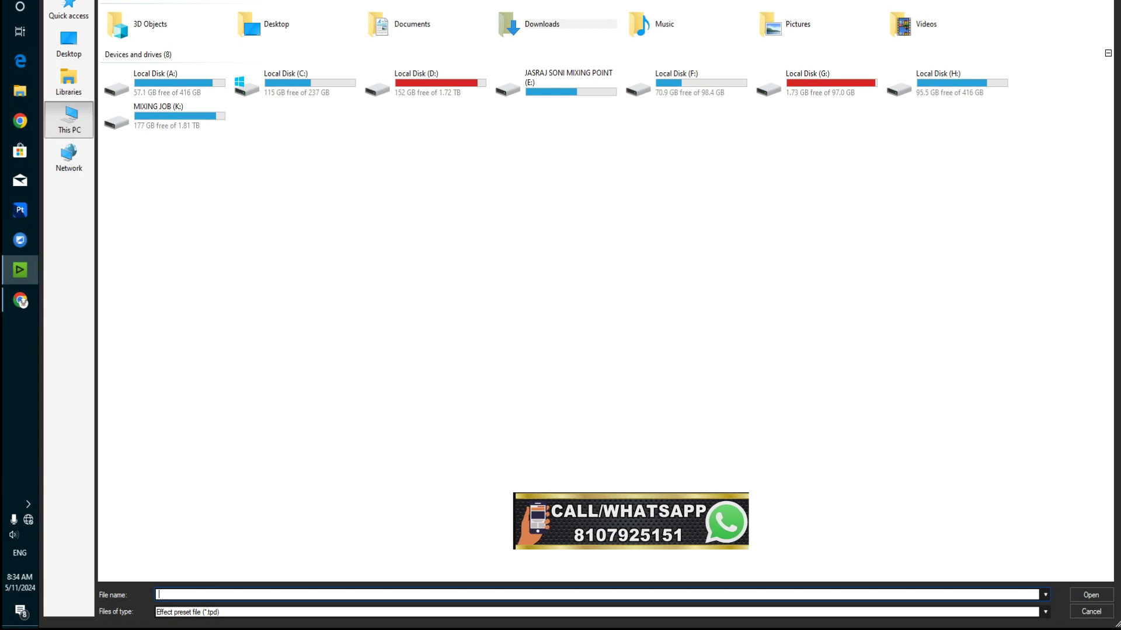
key("Escape")
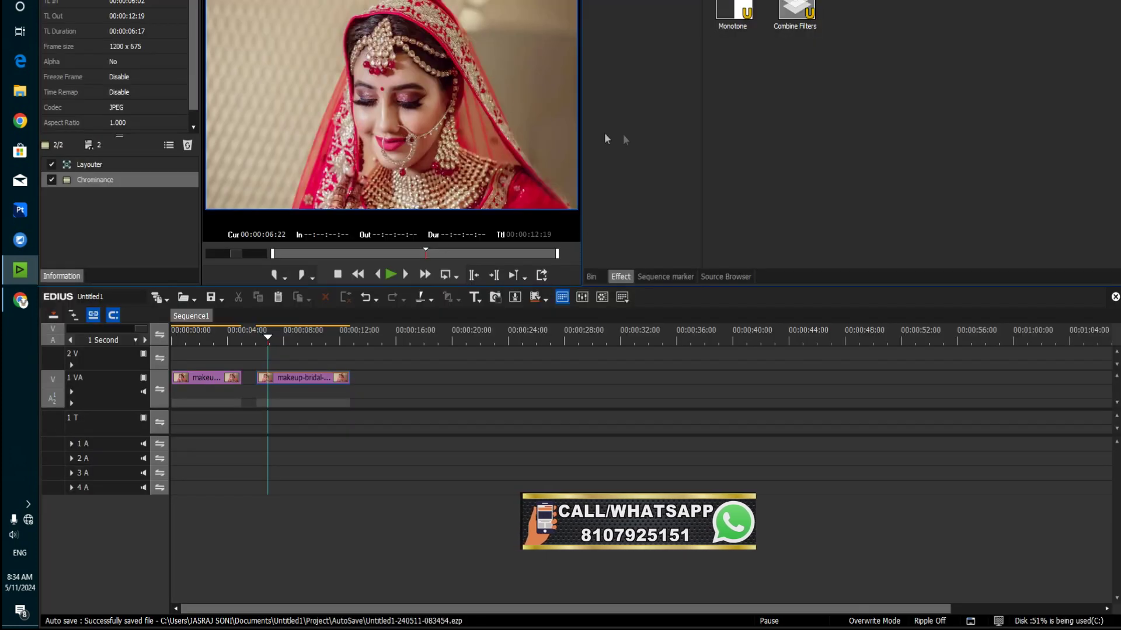
Switch to the desktop, move the Skin Retouch archive to a clear spot and extract it there.
key("super+d")
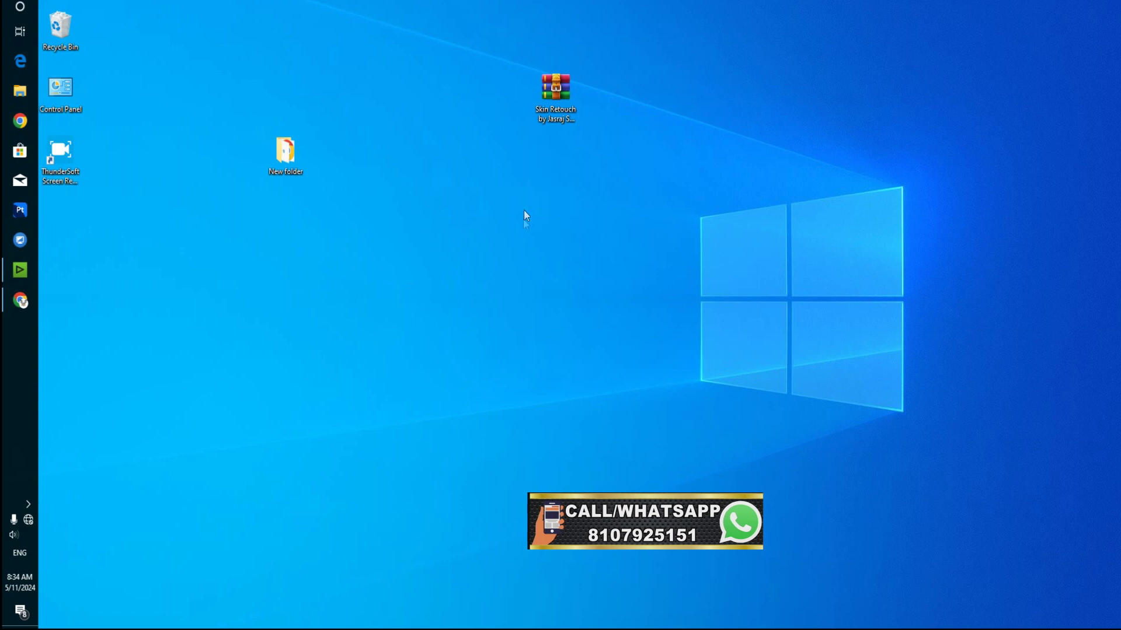
mouse_move(555, 91)
left_mouse_down()
mouse_move(510, 96)
mouse_move(446, 79)
mouse_move(551, 69)
mouse_move(499, 54)
mouse_move(597, 60)
left_mouse_up()
right_click(599, 35)
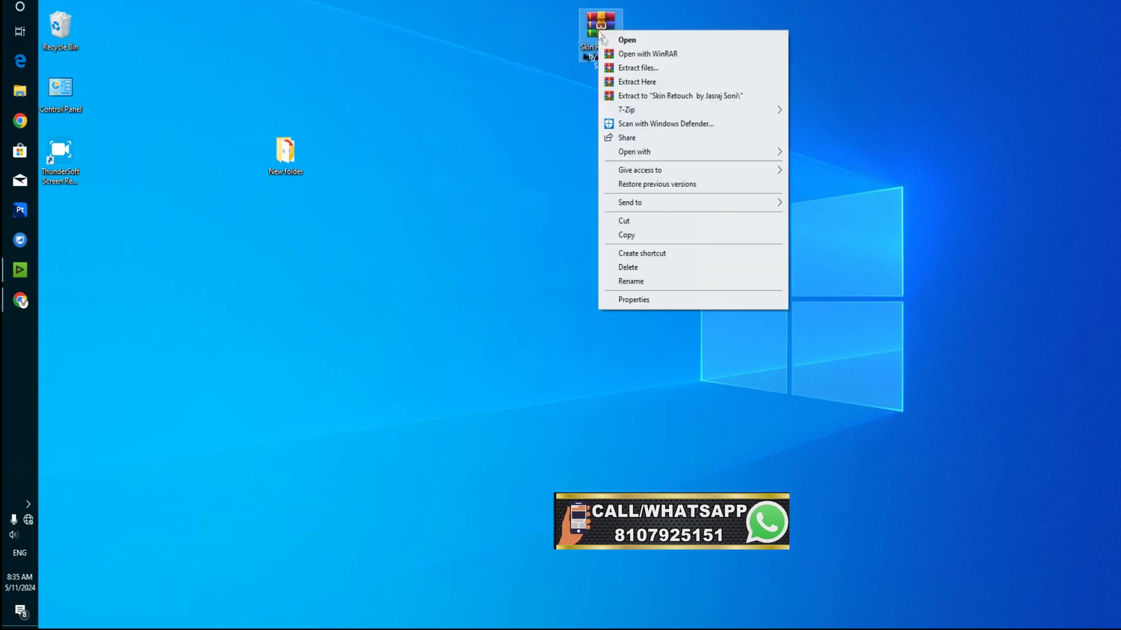
left_click(628, 64)
left_click(598, 422)
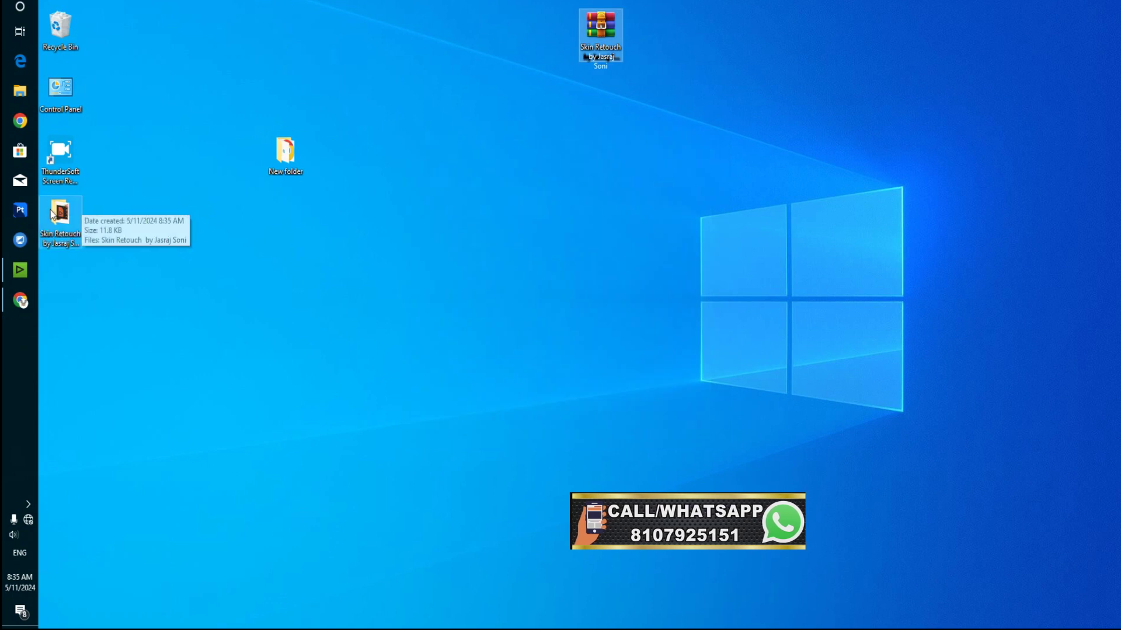
Move the extracted Skin Retouch folder closer to the archive and check the effect preset file inside it.
mouse_move(60, 215)
left_mouse_down()
mouse_move(325, 111)
mouse_move(382, 52)
left_mouse_up()
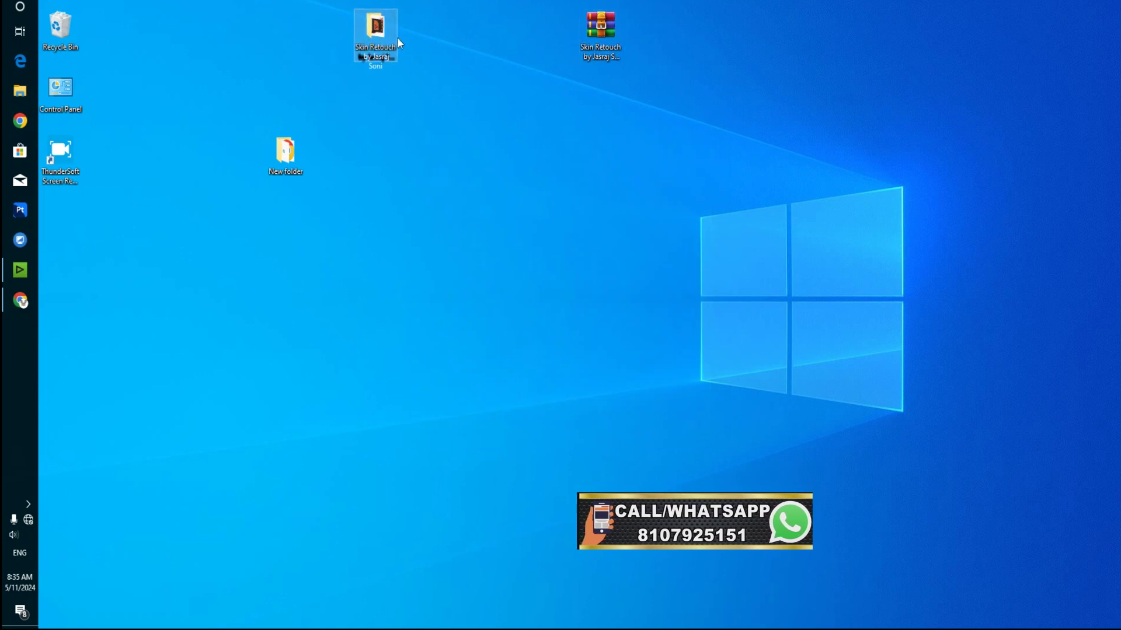
double_click(377, 29)
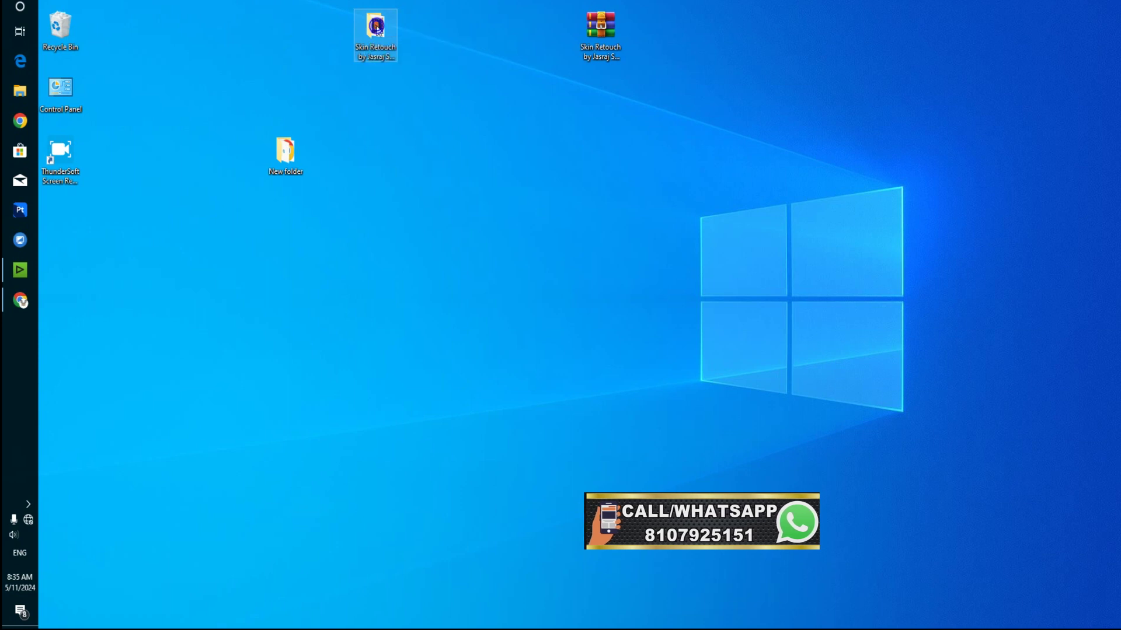
left_click(398, 37)
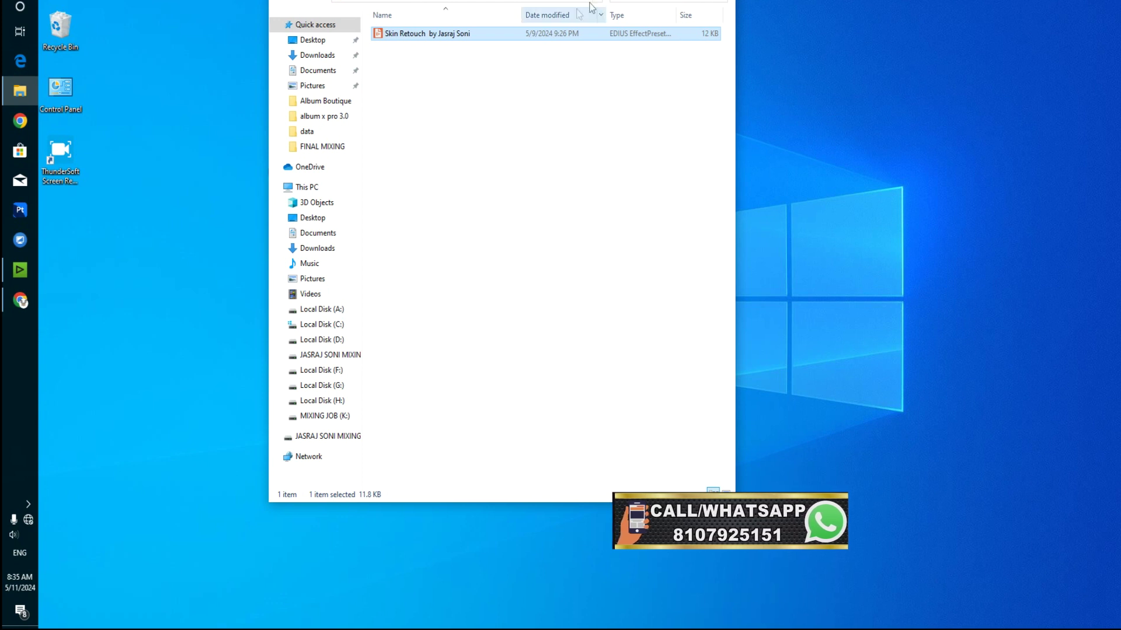
key("super+d")
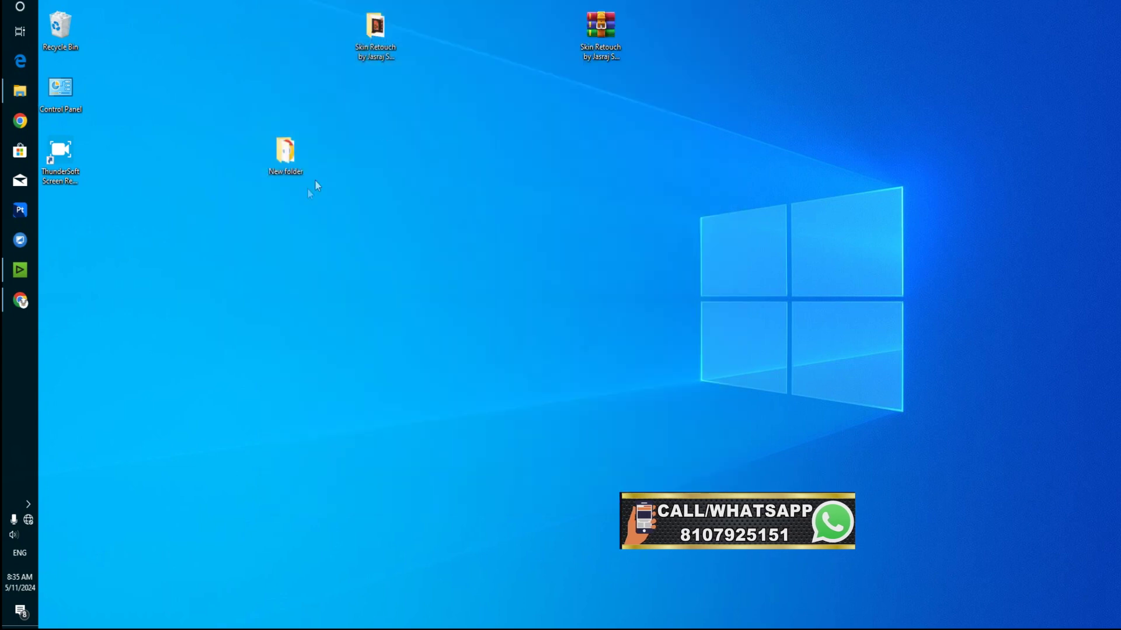
Switch back to EDIUS and import the Skin Retouch effect preset file from the extracted desktop folder.
left_click(20, 270)
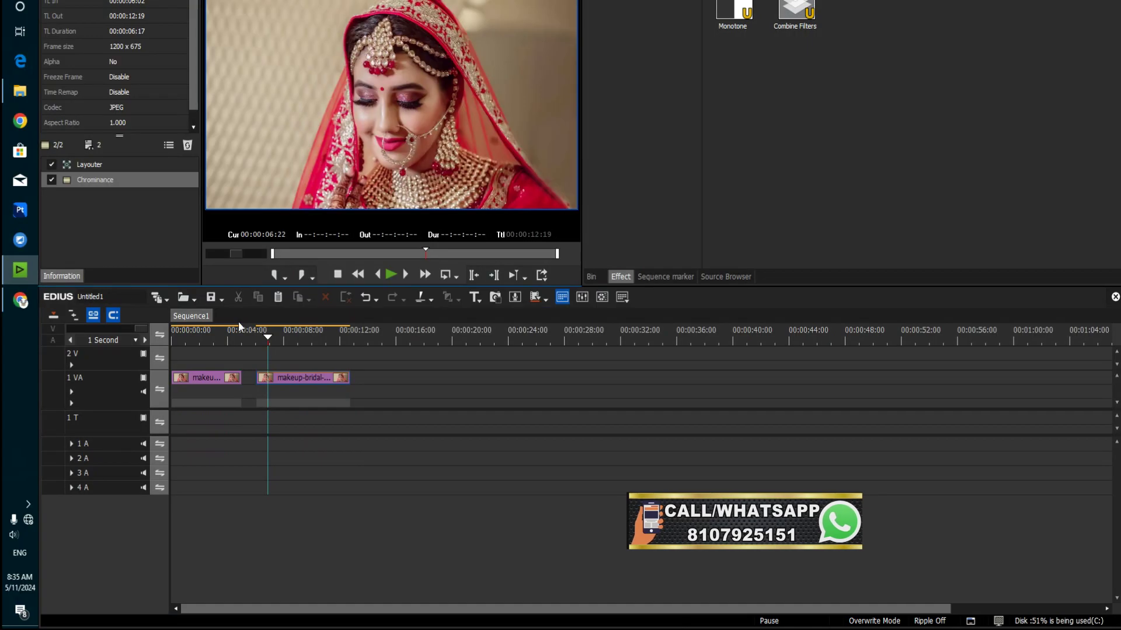
left_click(617, 278)
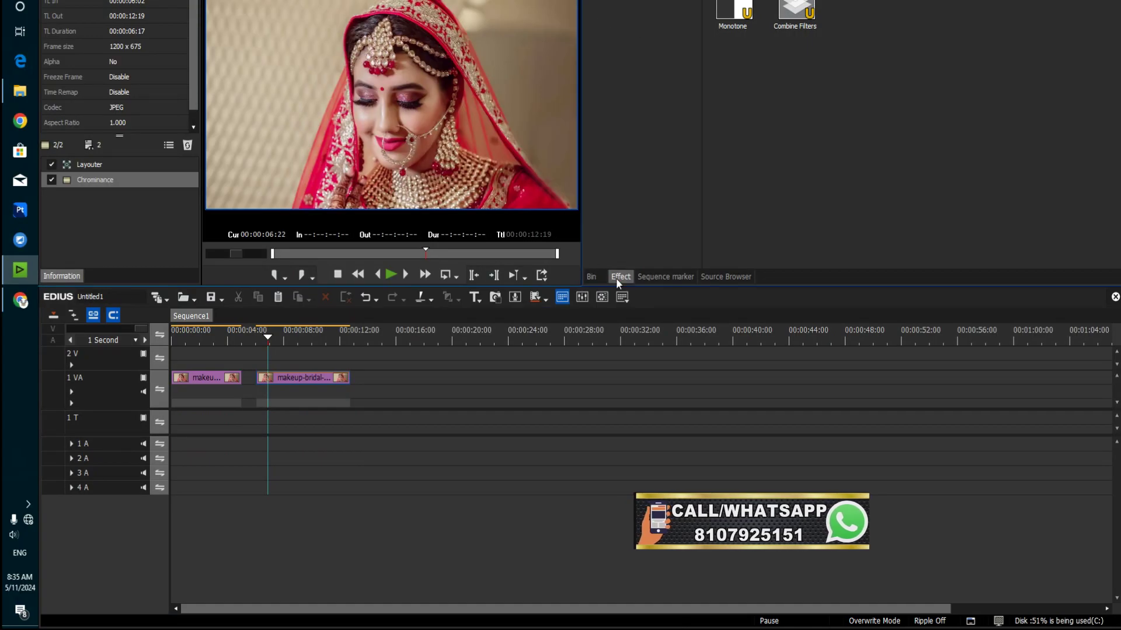
right_click(607, 26)
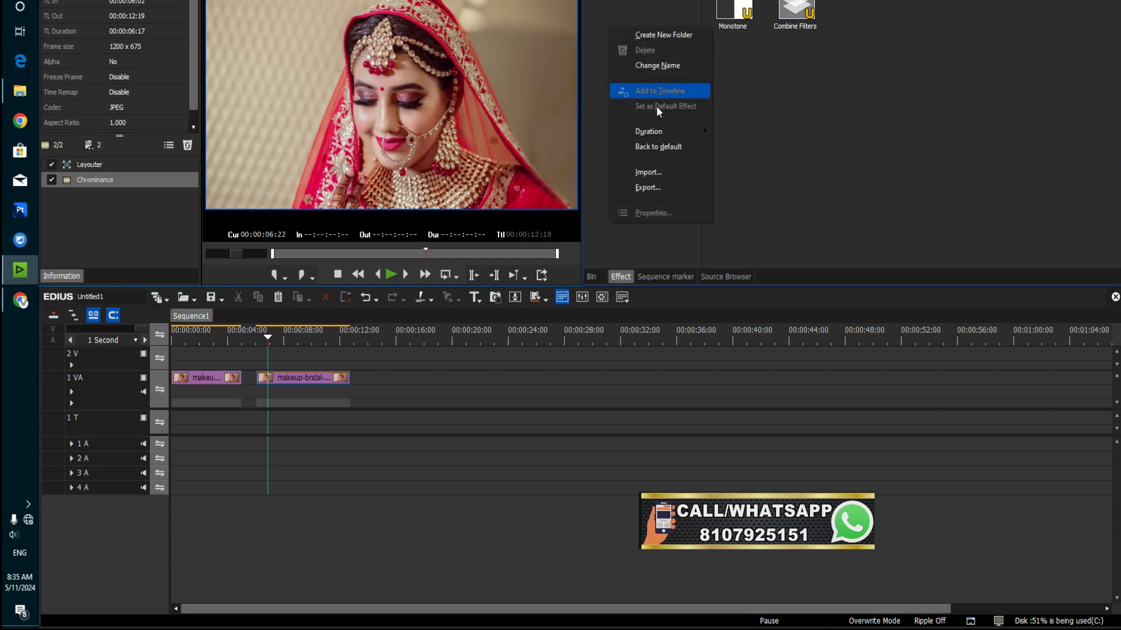
left_click(663, 173)
left_click(69, 120)
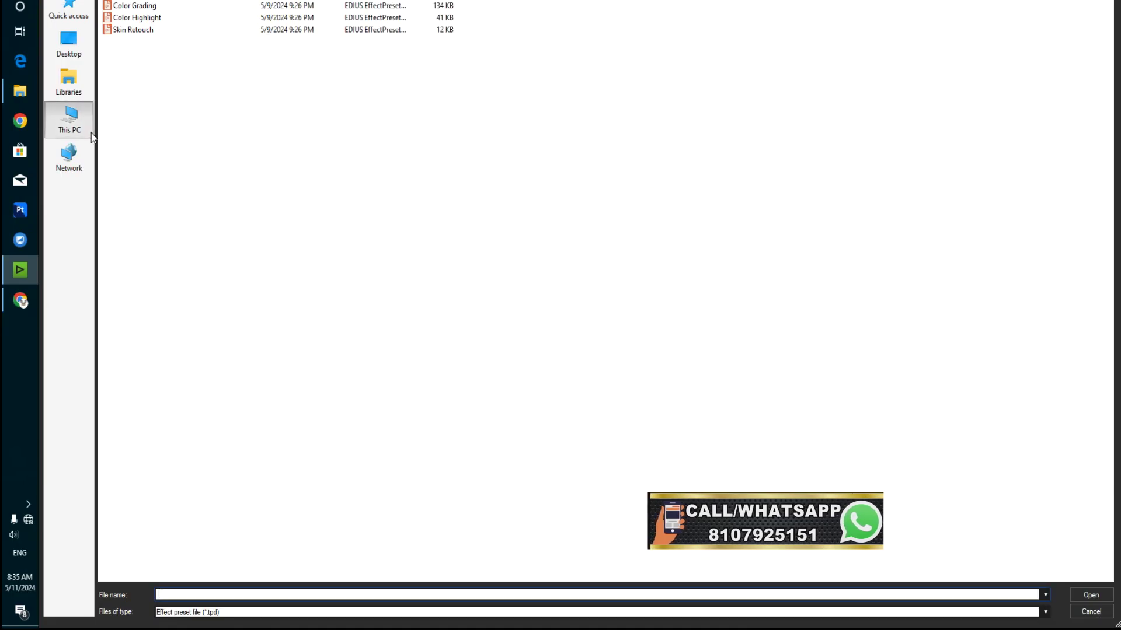
left_click(66, 46)
double_click(169, 46)
left_click(148, 7)
double_click(150, 7)
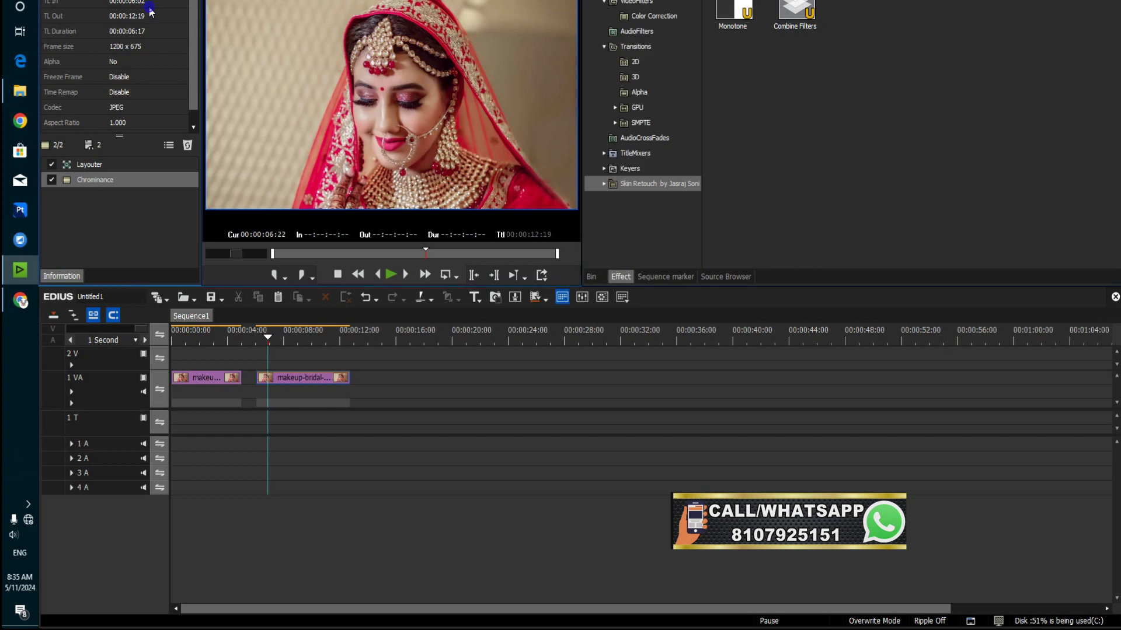
Open the Skin Touchup group in the imported Skin Retouch folder and look through its presets.
left_click(604, 185)
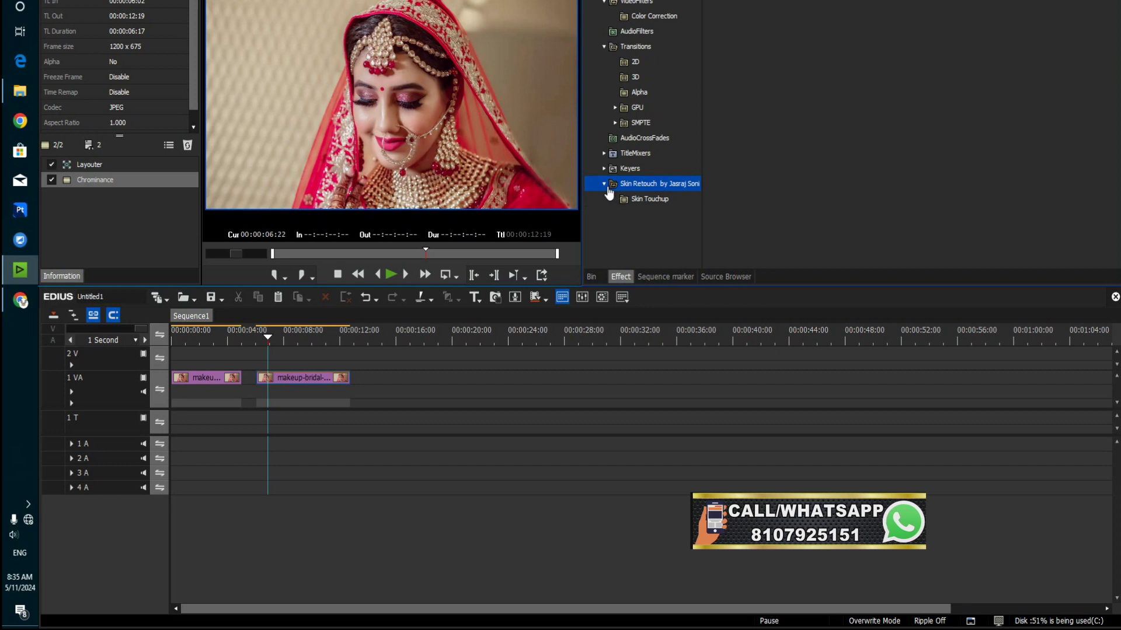
left_click(642, 201)
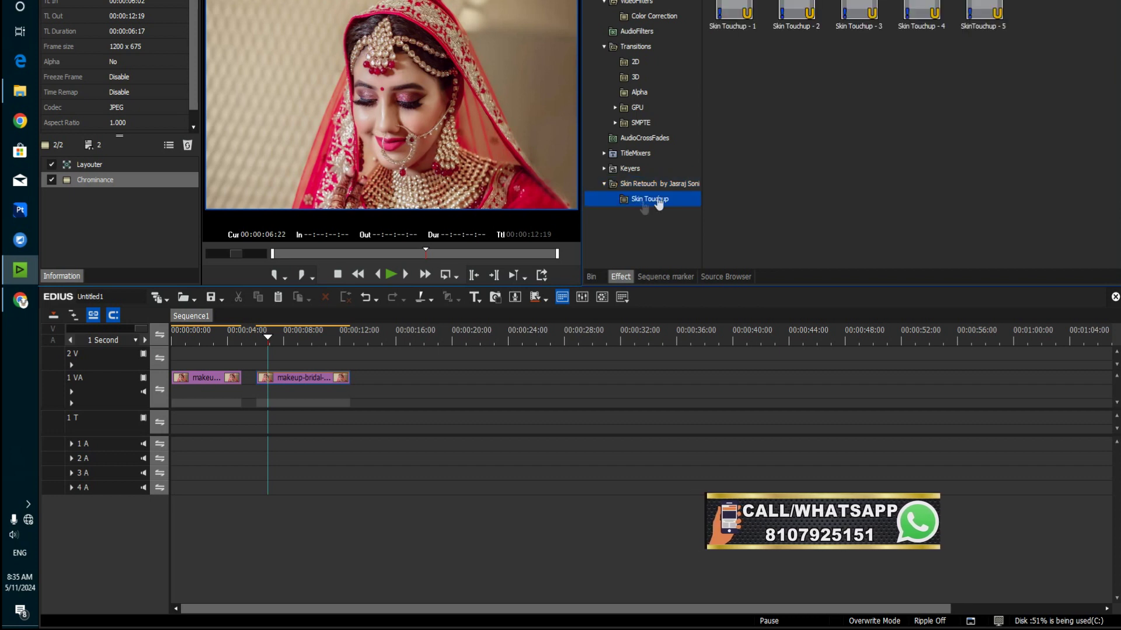
left_click_drag(1098, 10, 725, 22)
left_click(758, 88)
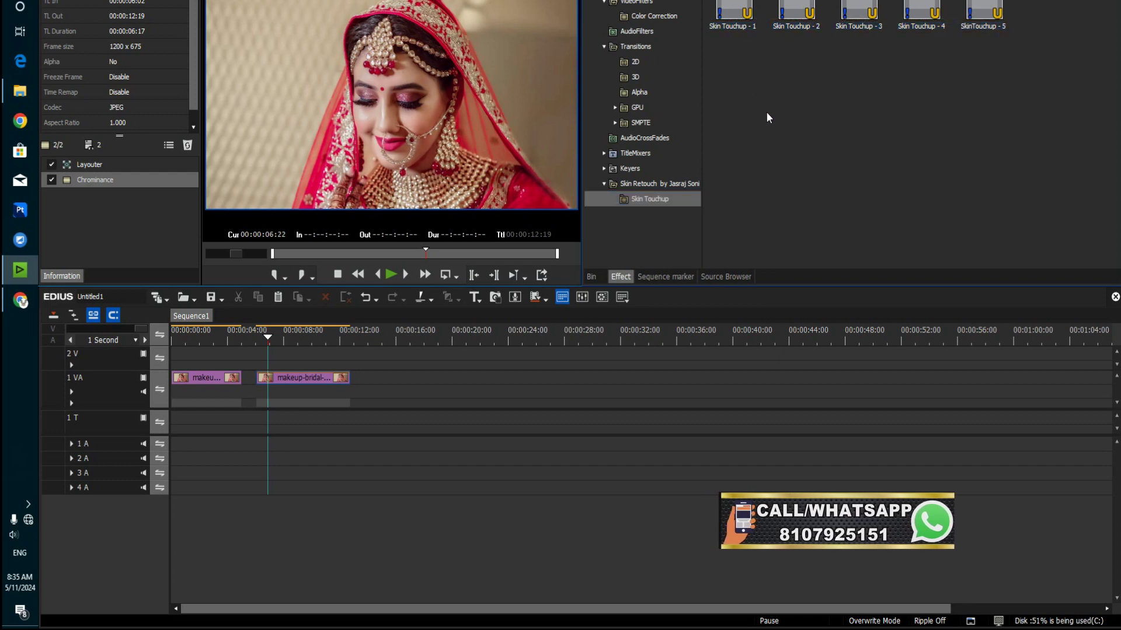
left_click(743, 13)
left_click(793, 9)
left_click(838, 7)
Apply the Skin Touchup - 1 preset to the first bridal clip on track 1 VA and check the frame.
left_click(225, 341)
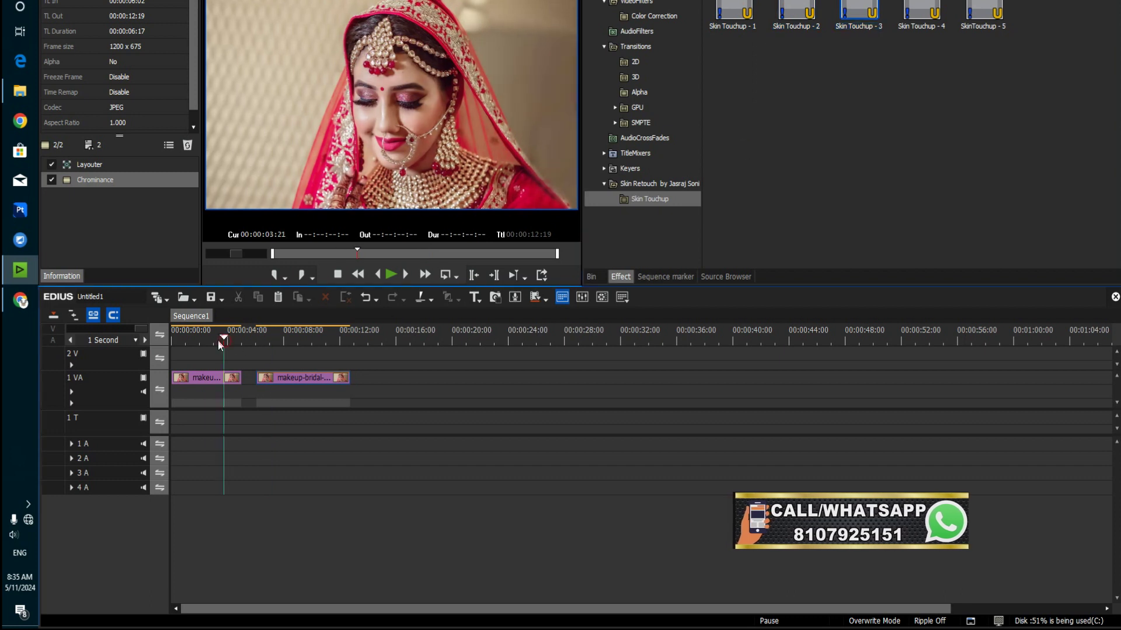
left_click_drag(224, 342, 205, 340)
left_click_drag(743, 9, 297, 451)
left_click_drag(222, 389, 212, 380)
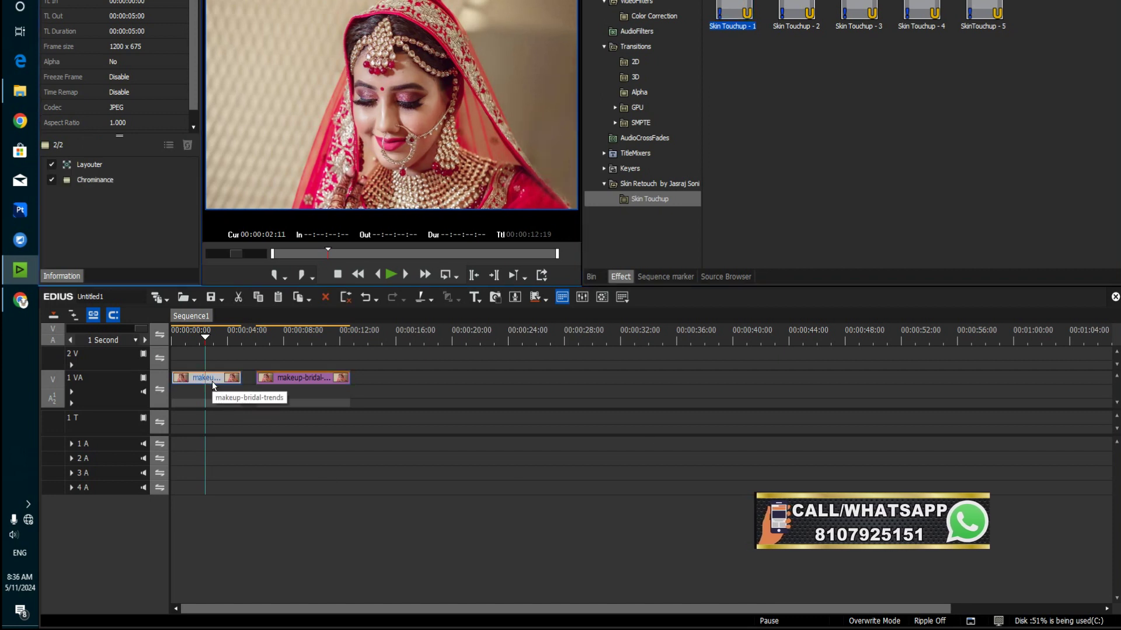
mouse_move(210, 340)
left_mouse_down()
mouse_move(192, 338)
mouse_move(211, 338)
left_mouse_up()
Place the MVI_8961 video clip from the bin on track 1 VA after the bridal clips and preview a frame.
left_click(591, 277)
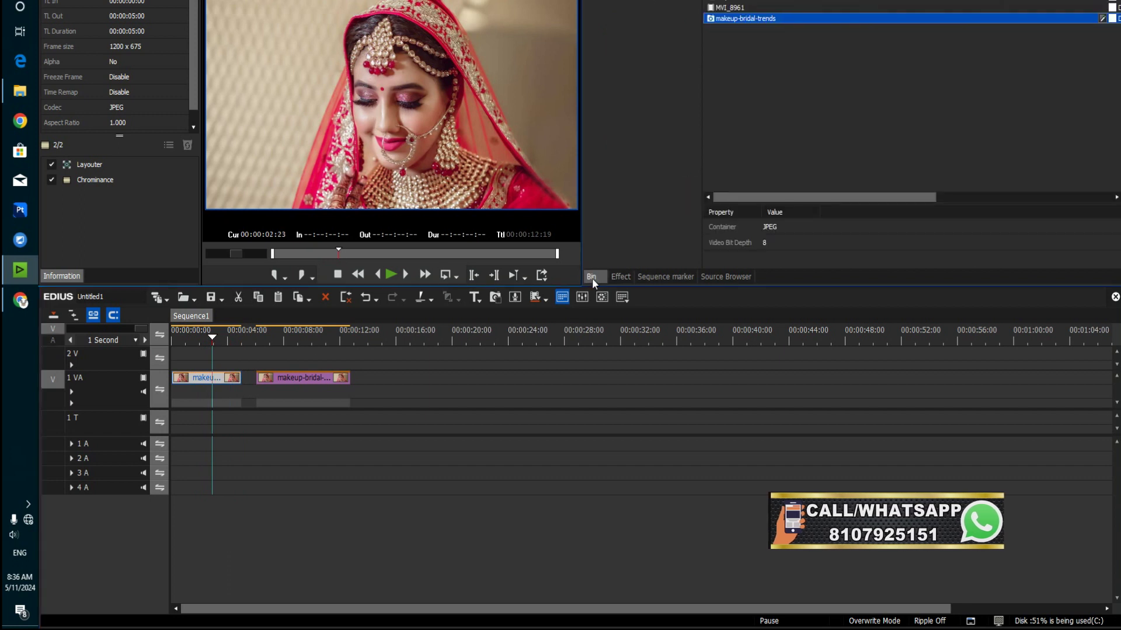
left_click(722, 8)
left_click_drag(723, 8, 482, 350)
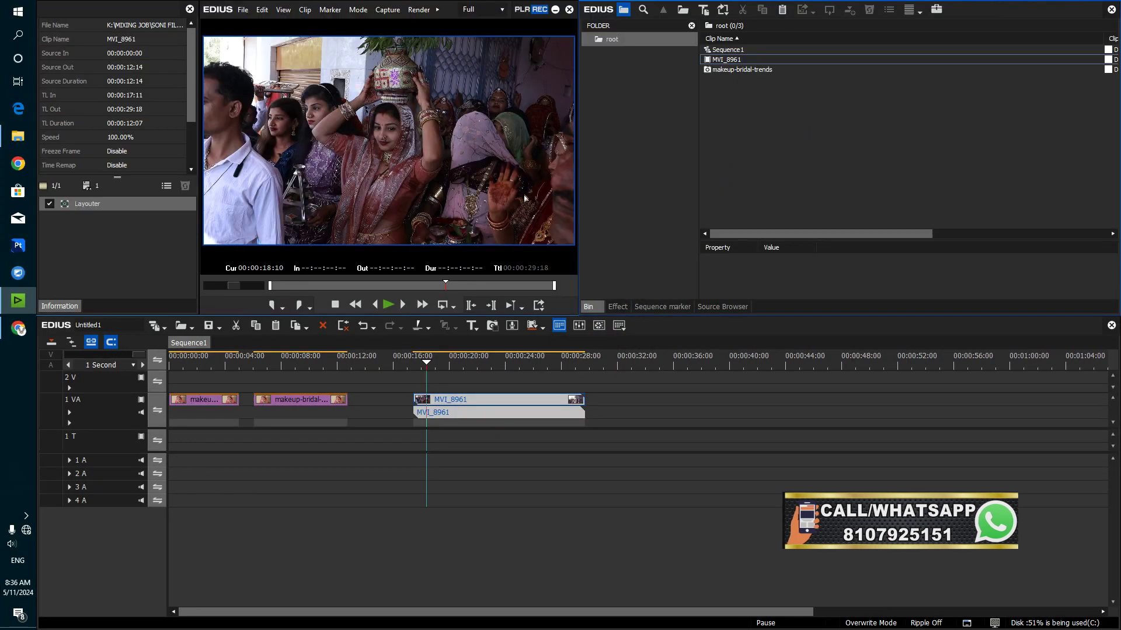
mouse_move(470, 369)
left_mouse_down()
mouse_move(525, 365)
mouse_move(437, 365)
mouse_move(454, 366)
left_mouse_up()
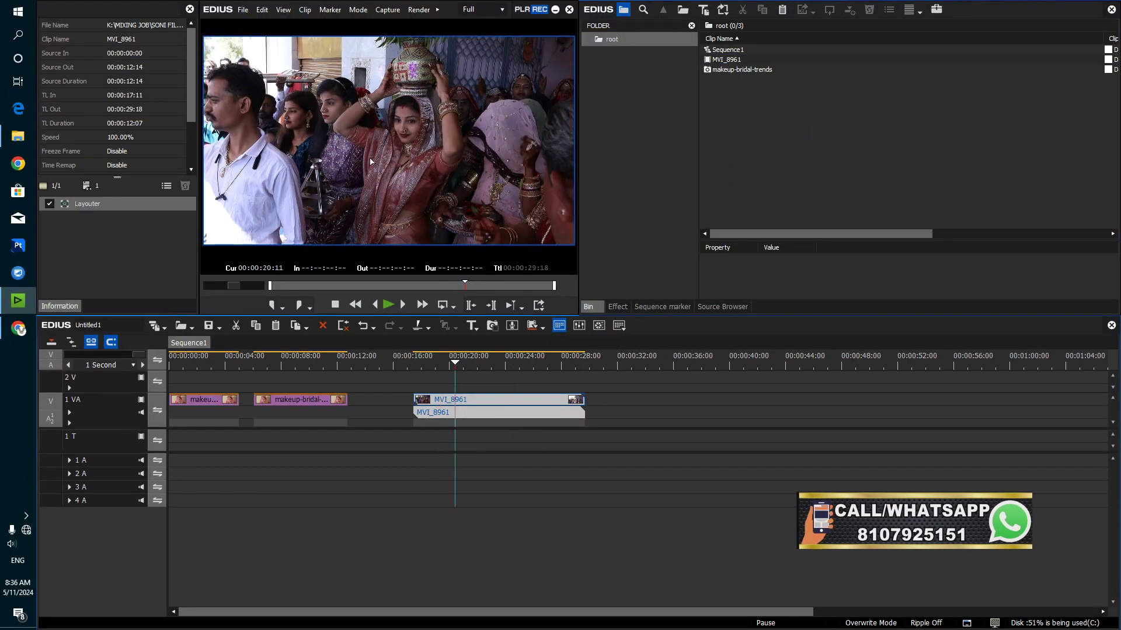
Apply the Primary Color Correction video filter to the MVI_8961 clip on the timeline.
left_click(617, 307)
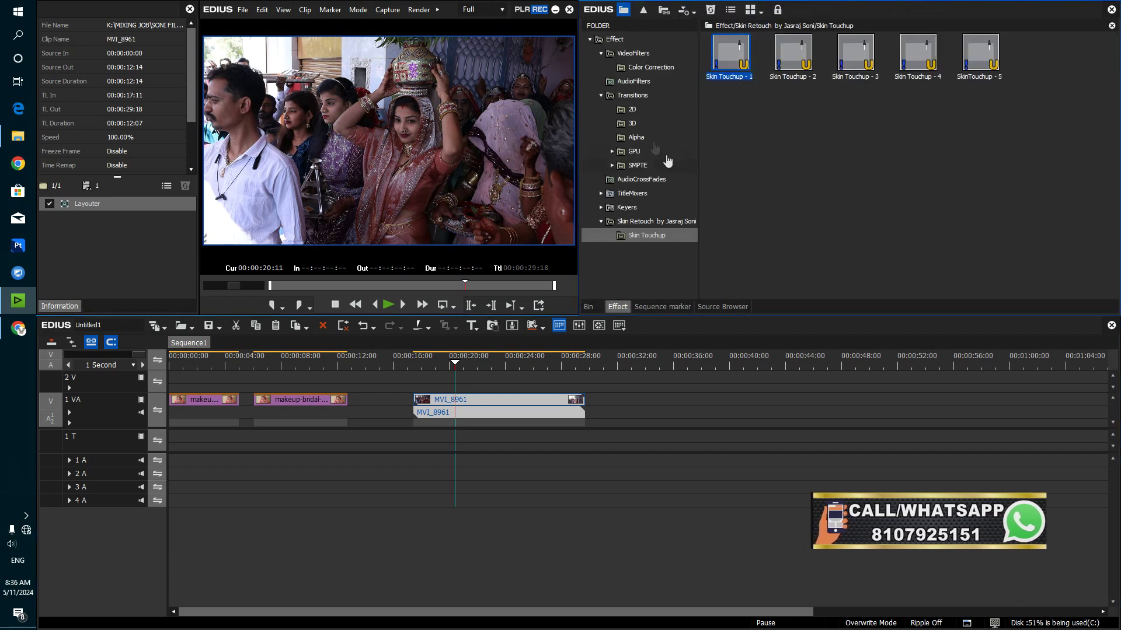
left_click(635, 53)
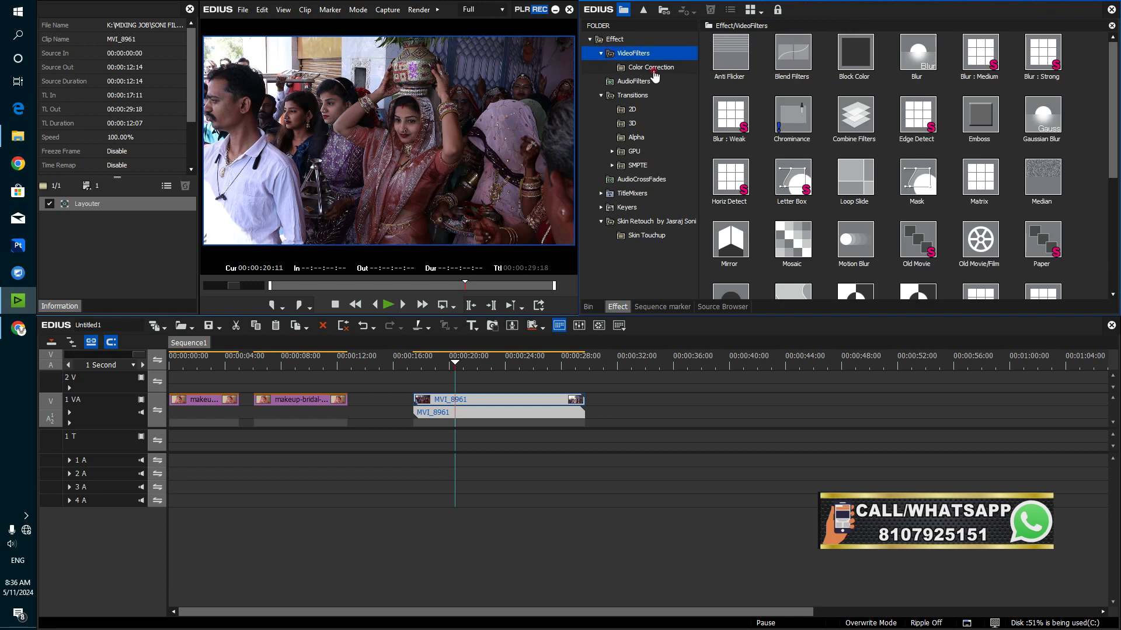
left_click(654, 73)
left_click_drag(930, 124, 546, 399)
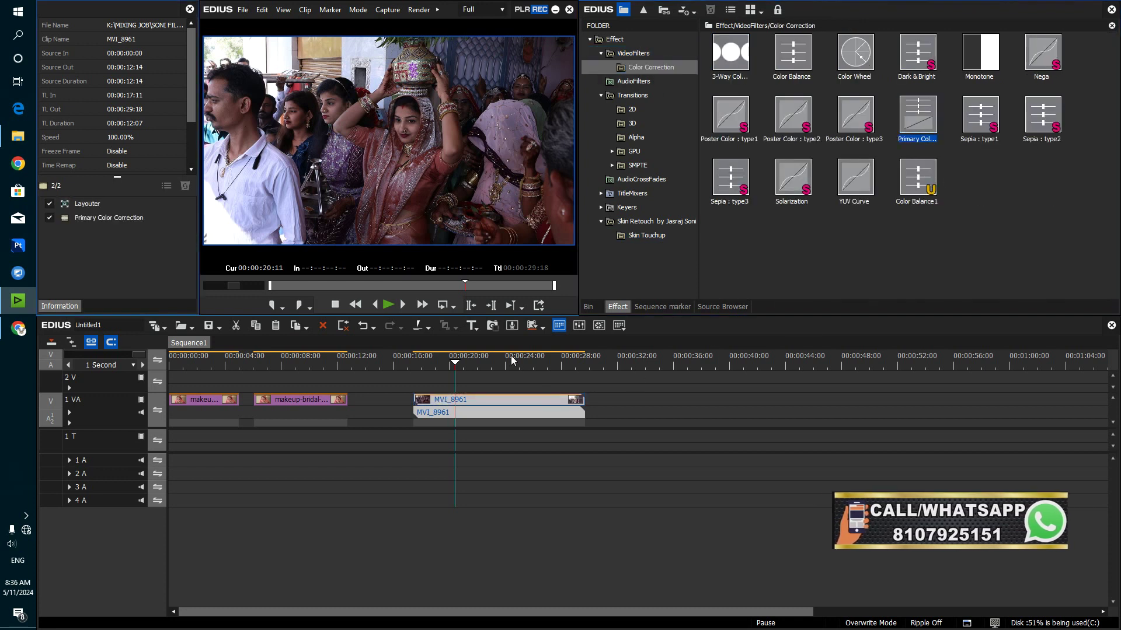
Raise the Y curve's midtones point in the clip's Primary Color Correction to 43.5 input and 59.1 output.
double_click(112, 218)
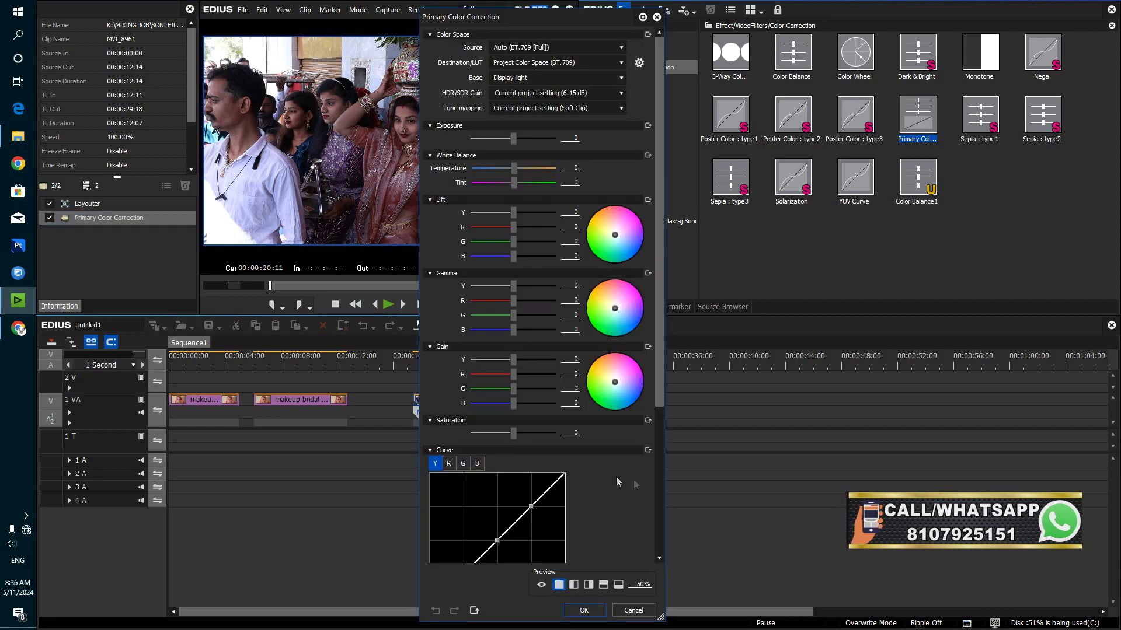
left_click_drag(657, 401, 668, 532)
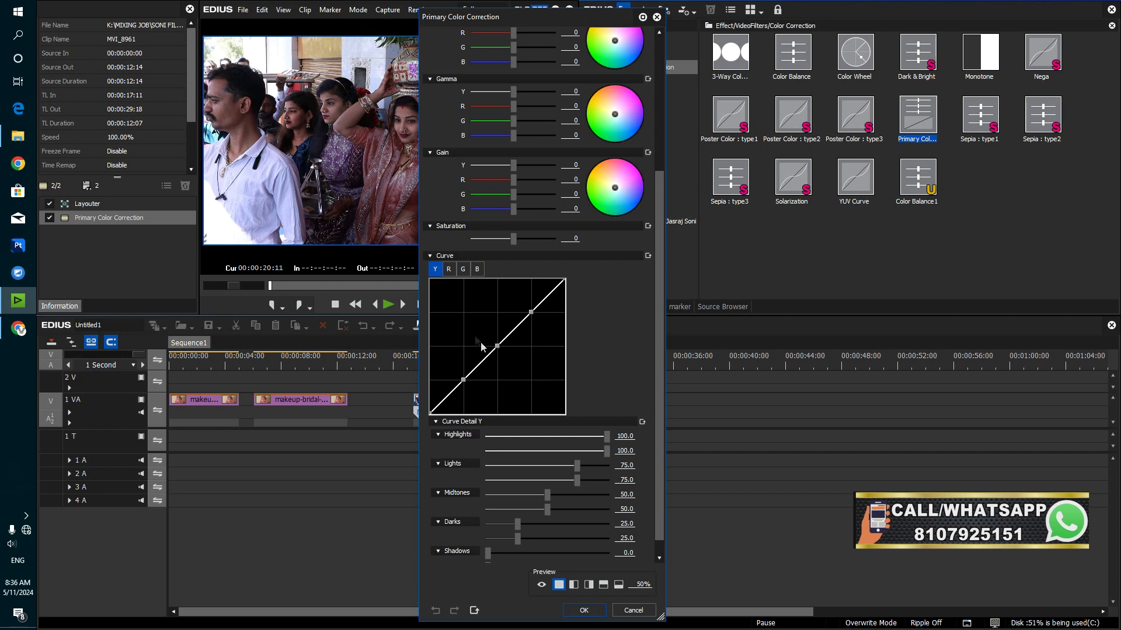
left_click_drag(493, 344, 487, 334)
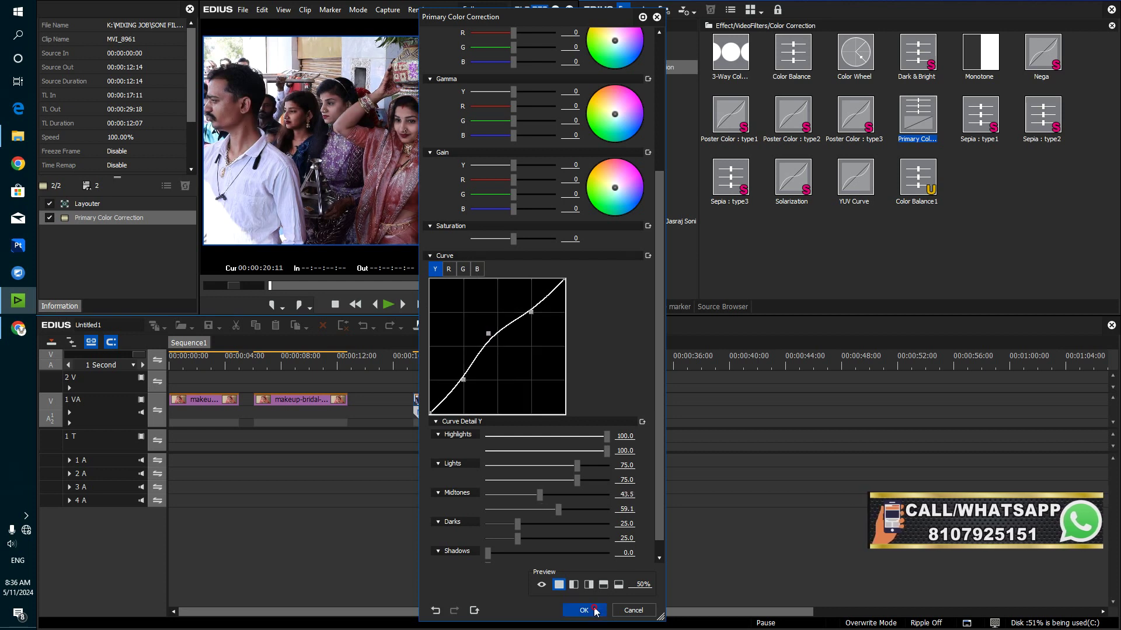
left_click(596, 611)
Apply the Skin Touchup - 1 preset to the MVI_8961 clip and switch its Chrominance filter off and on to compare.
left_click(665, 237)
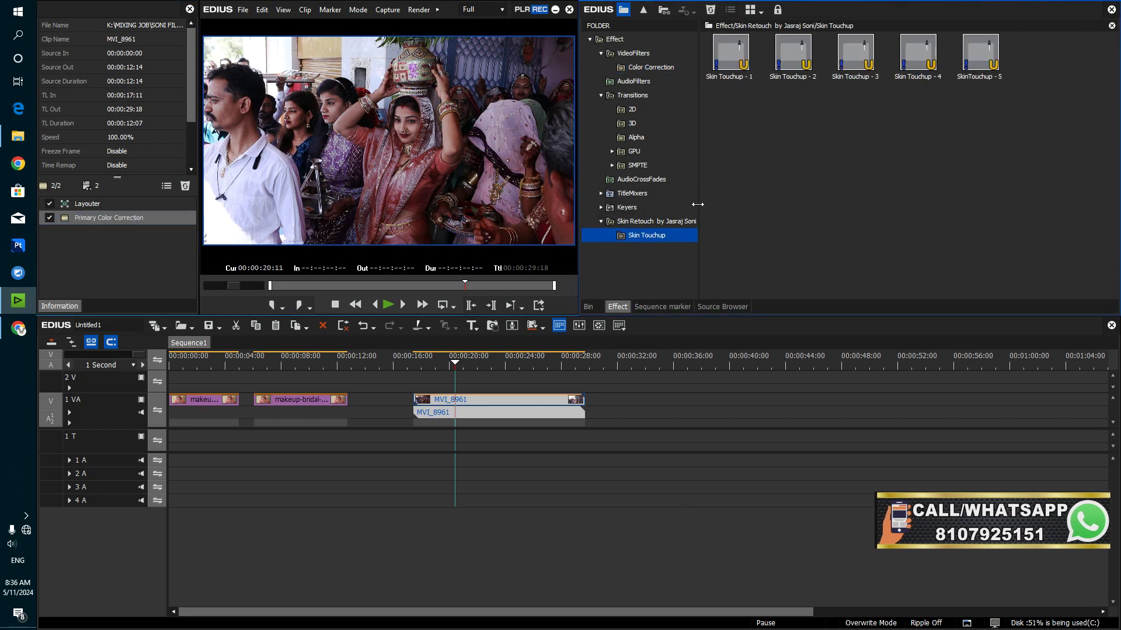
left_click_drag(725, 62, 554, 405)
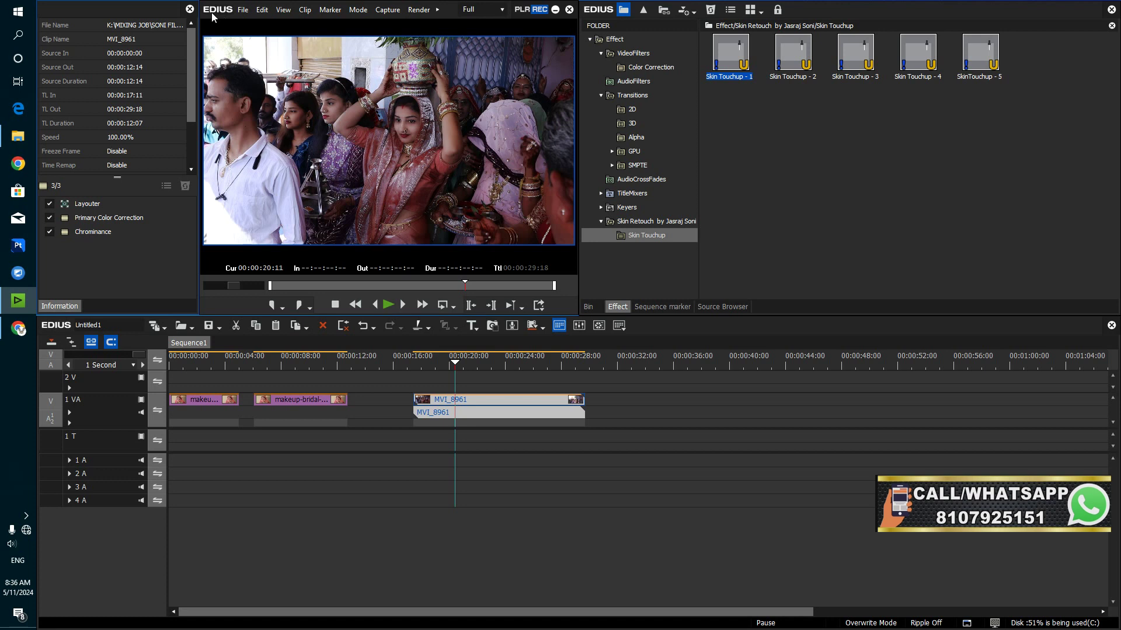
left_click(49, 233)
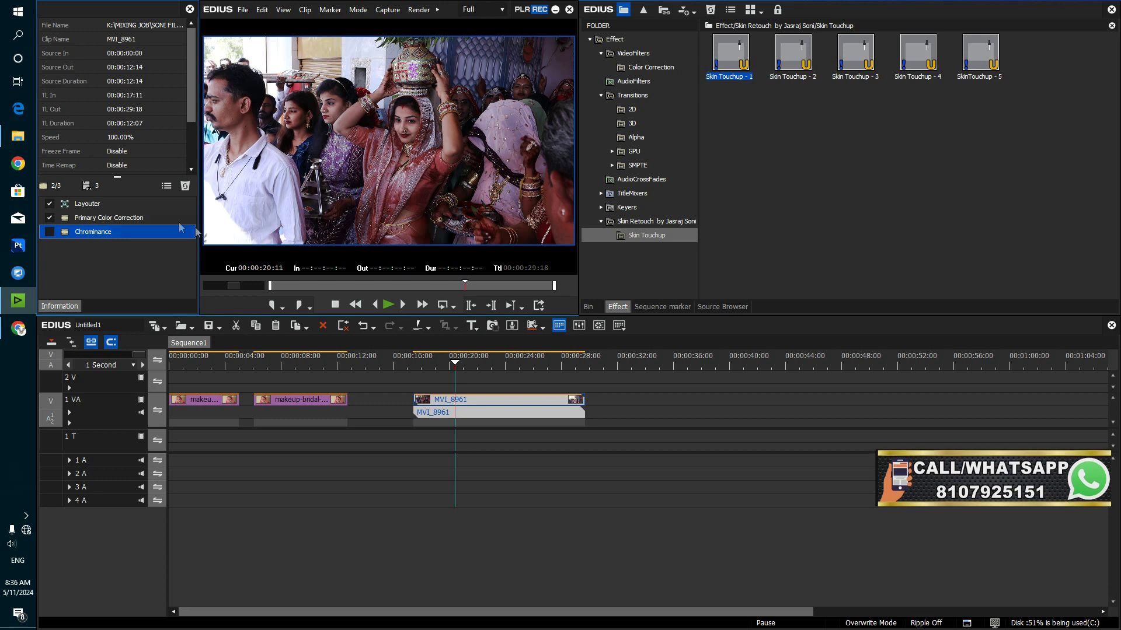
left_click(50, 231)
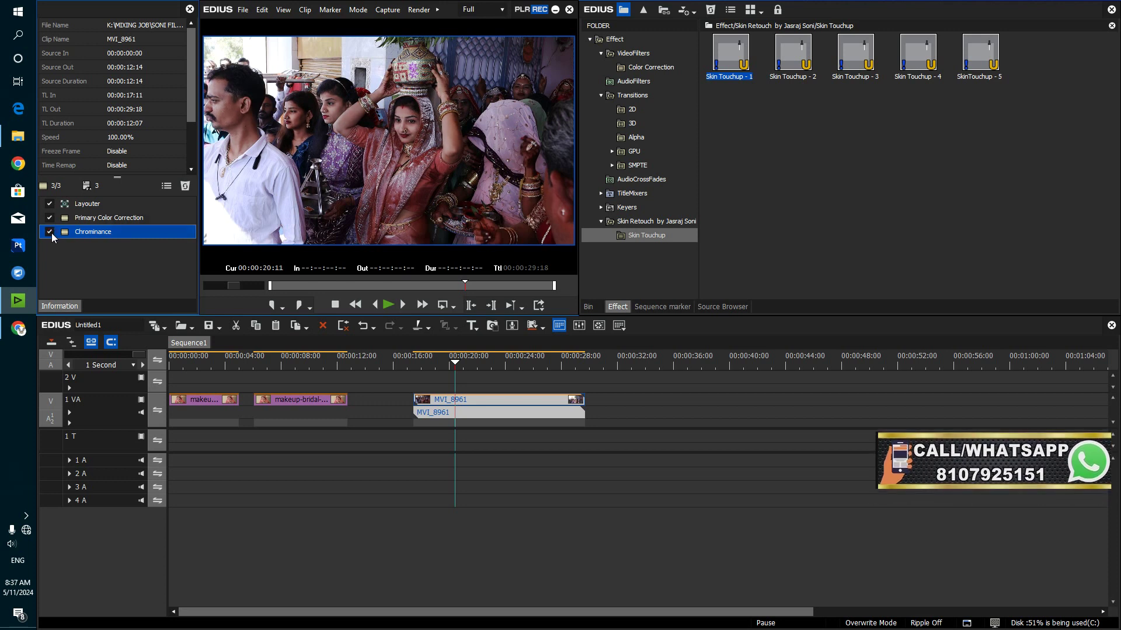
Check the Chrominance filter's effect on other frames of the MVI_8961 clip, including a full-screen preview.
left_click_drag(467, 356, 502, 365)
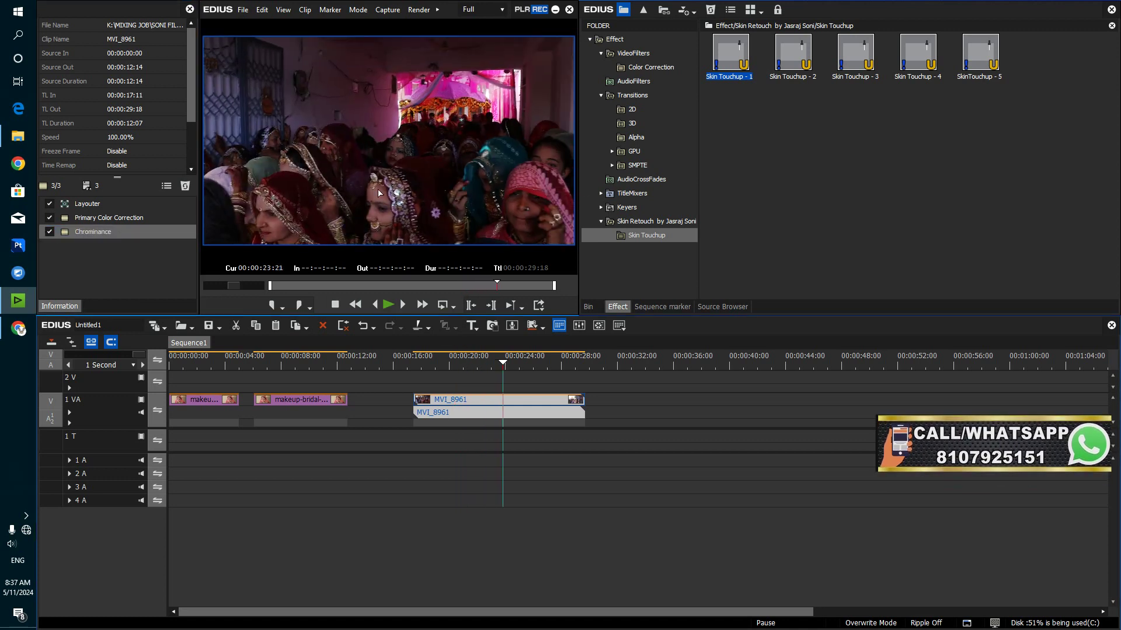
left_click(51, 233)
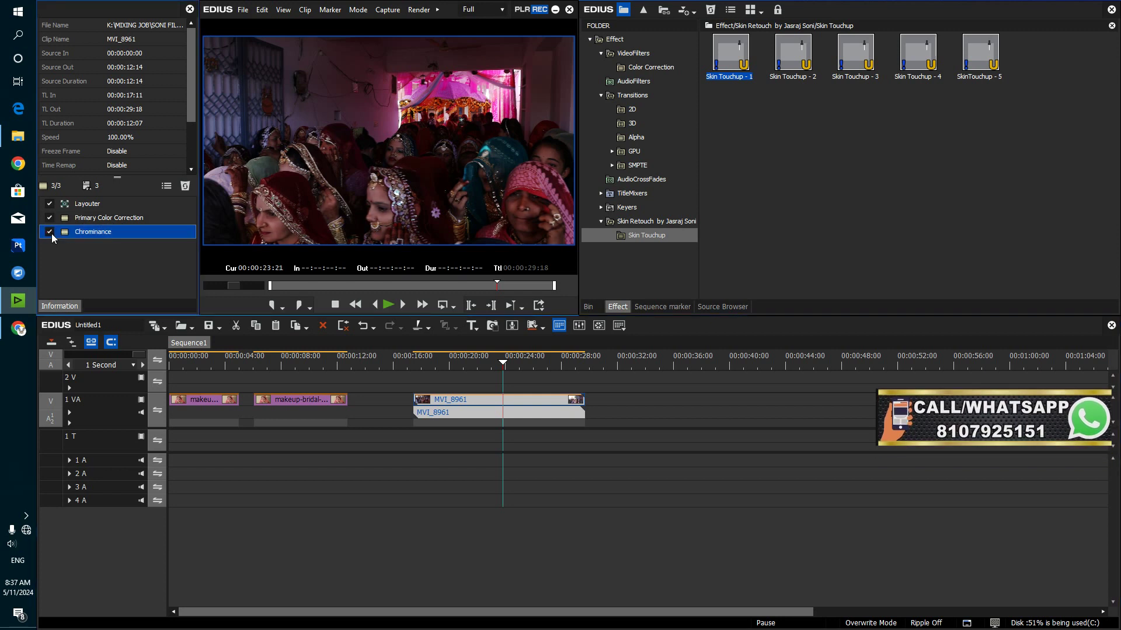
left_click(460, 366)
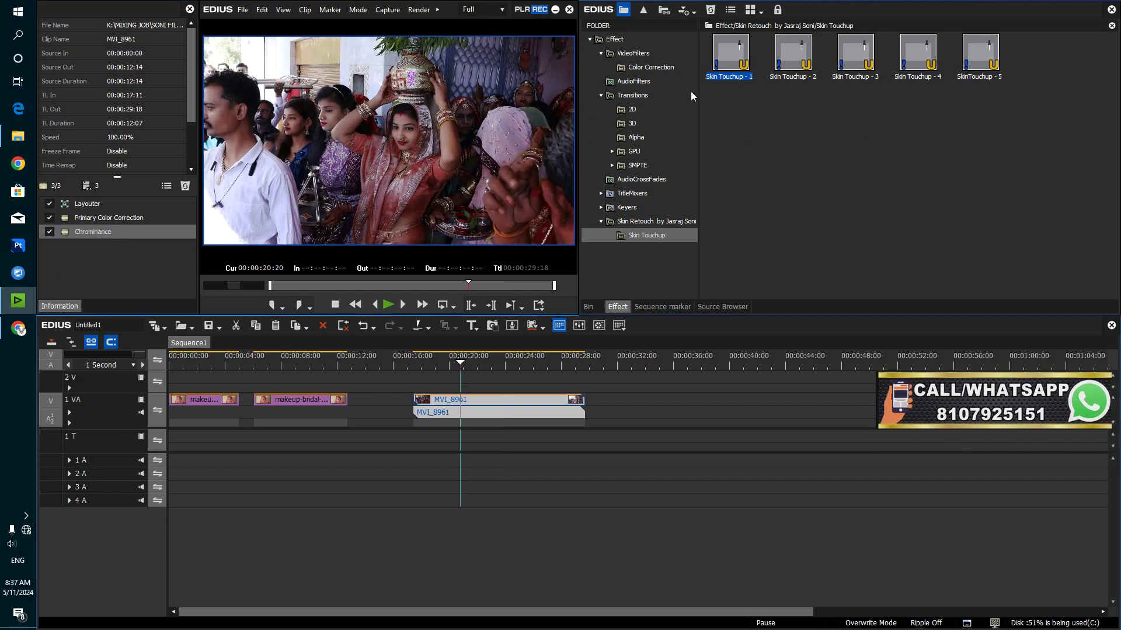
key("ctrl+F11")
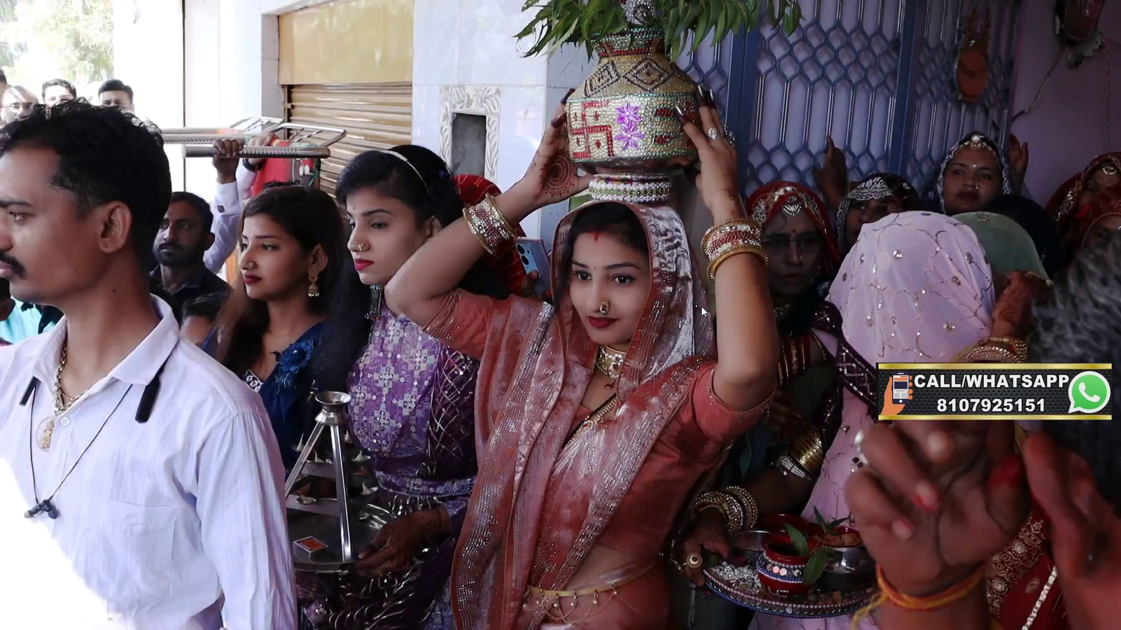
key("Escape")
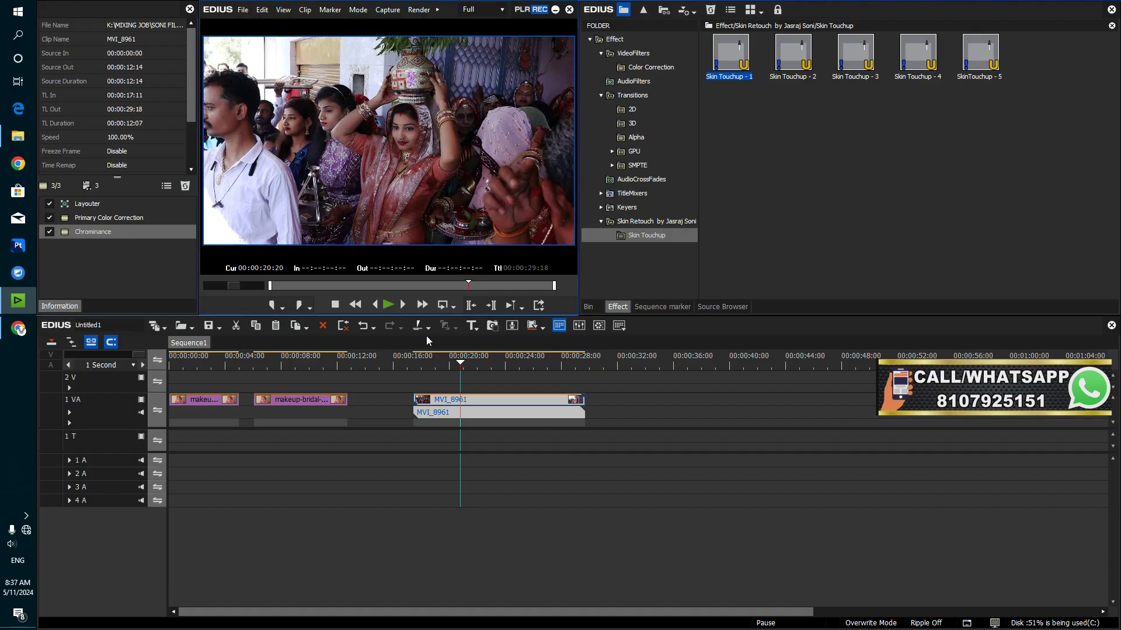
Compare the MVI_8961 frame full screen with the Chrominance filter off and on, and look over the second bridal clip.
left_click(49, 232)
key("ctrl+F11")
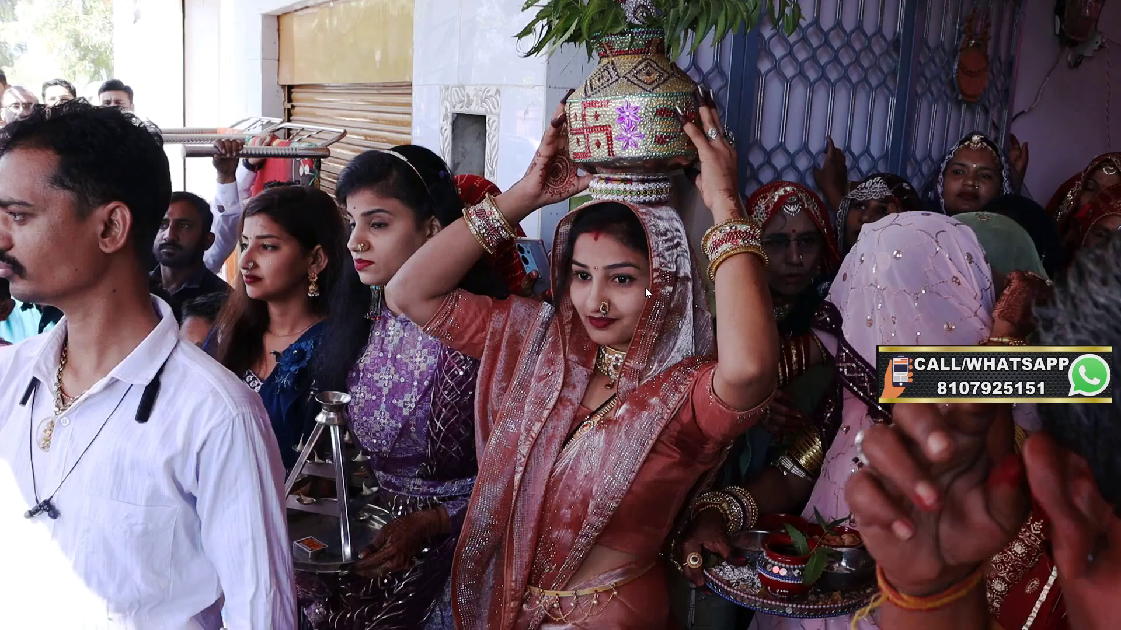
key("Escape")
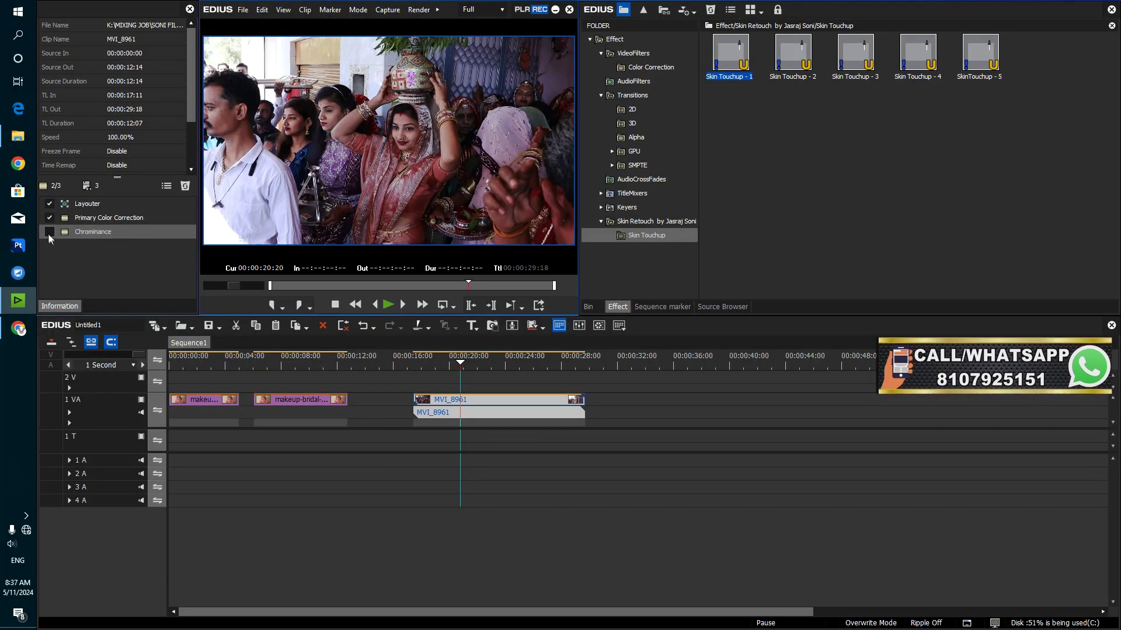
left_click(653, 221)
key("ctrl+F11")
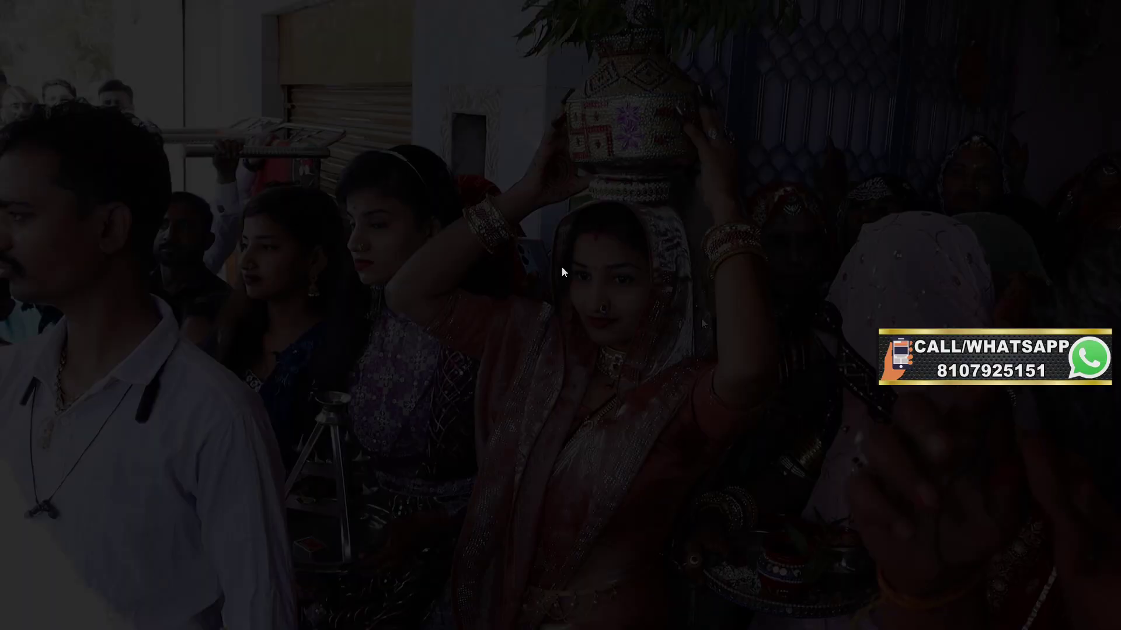
key("Escape")
left_click_drag(510, 374, 276, 383)
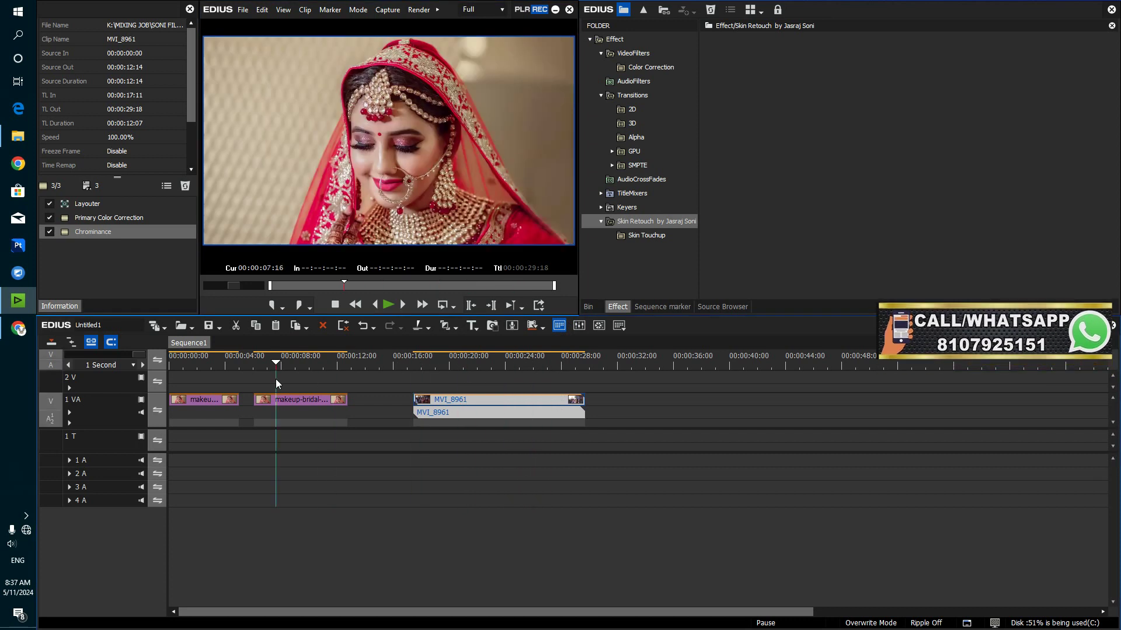
left_click_drag(275, 379, 317, 403)
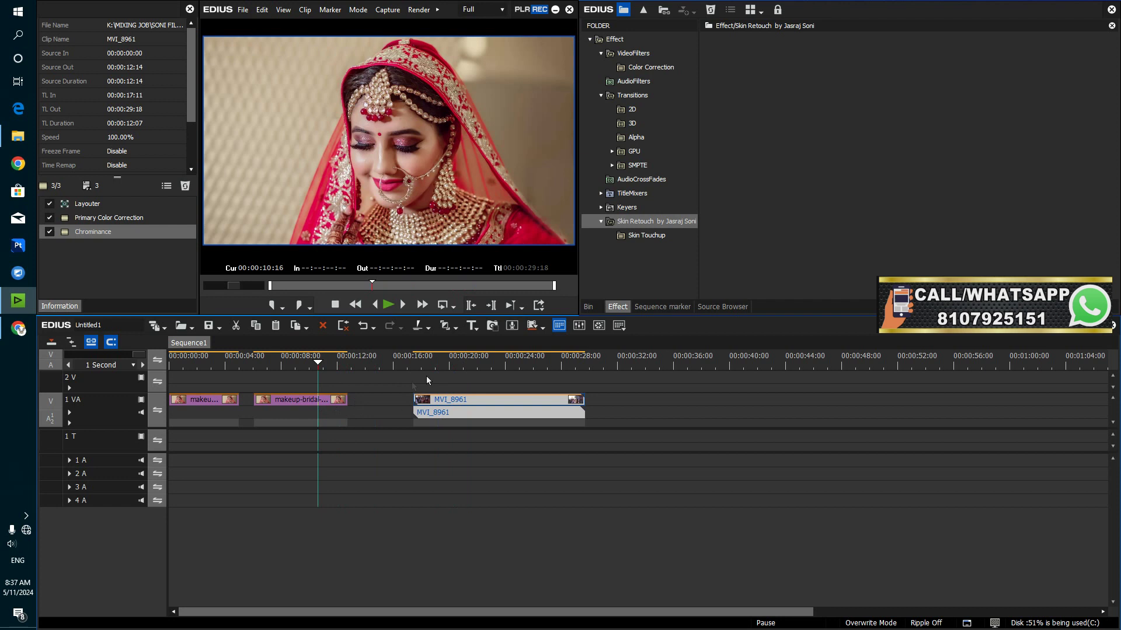
Import the image named download, showing a couple by a lake, from the Downloads folder into the bin.
left_click(587, 306)
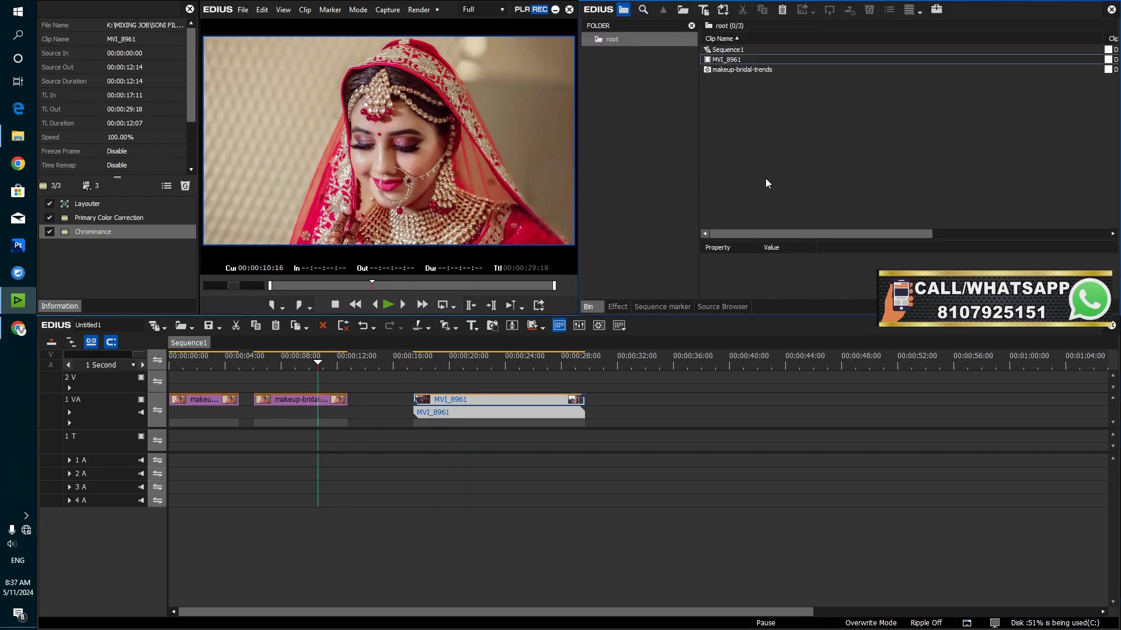
double_click(832, 126)
scroll(520, 157, "down", 15)
scroll(519, 158, "up", 15)
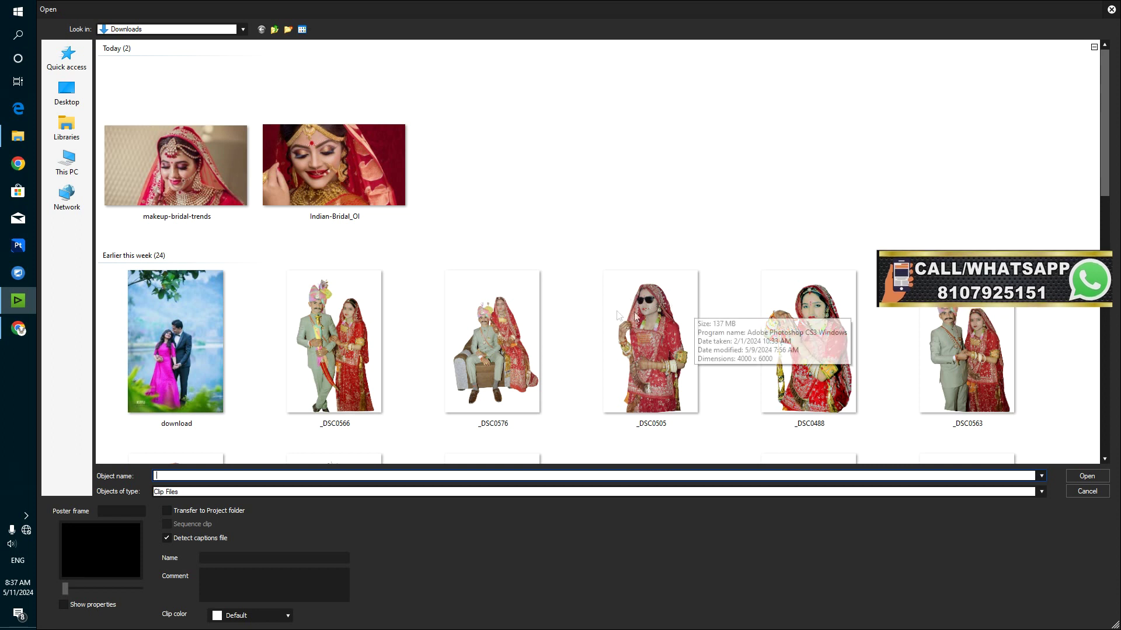
double_click(145, 355)
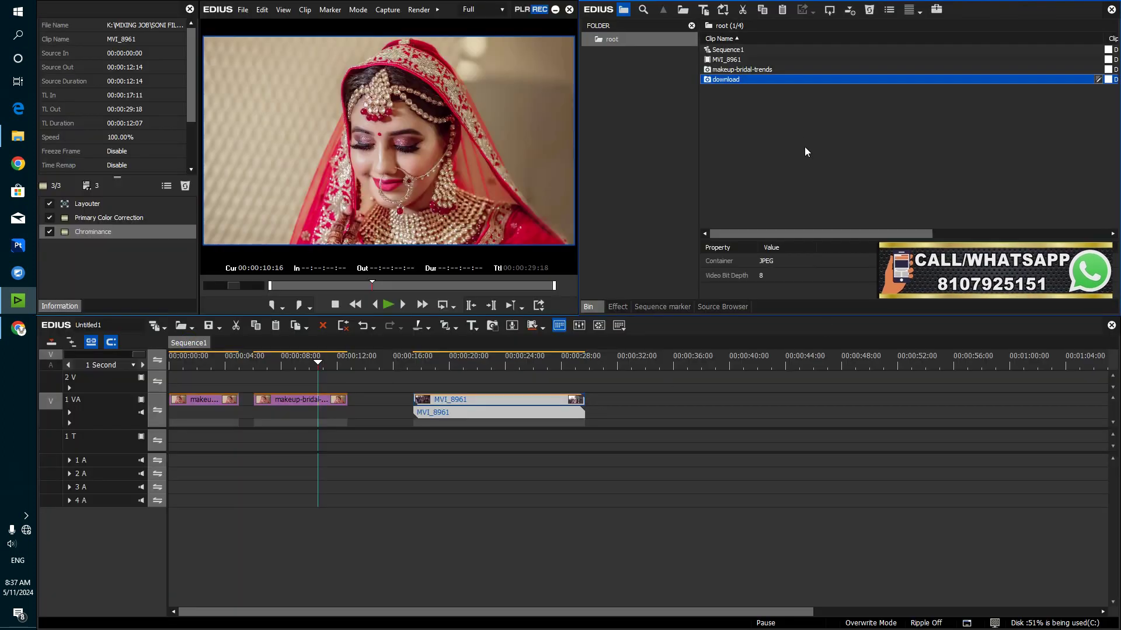
Place the download image on track 1 VA after the MVI_8961 clip and preview it full screen.
left_click_drag(740, 86, 677, 406)
left_click_drag(666, 364, 688, 364)
key("ctrl+F11")
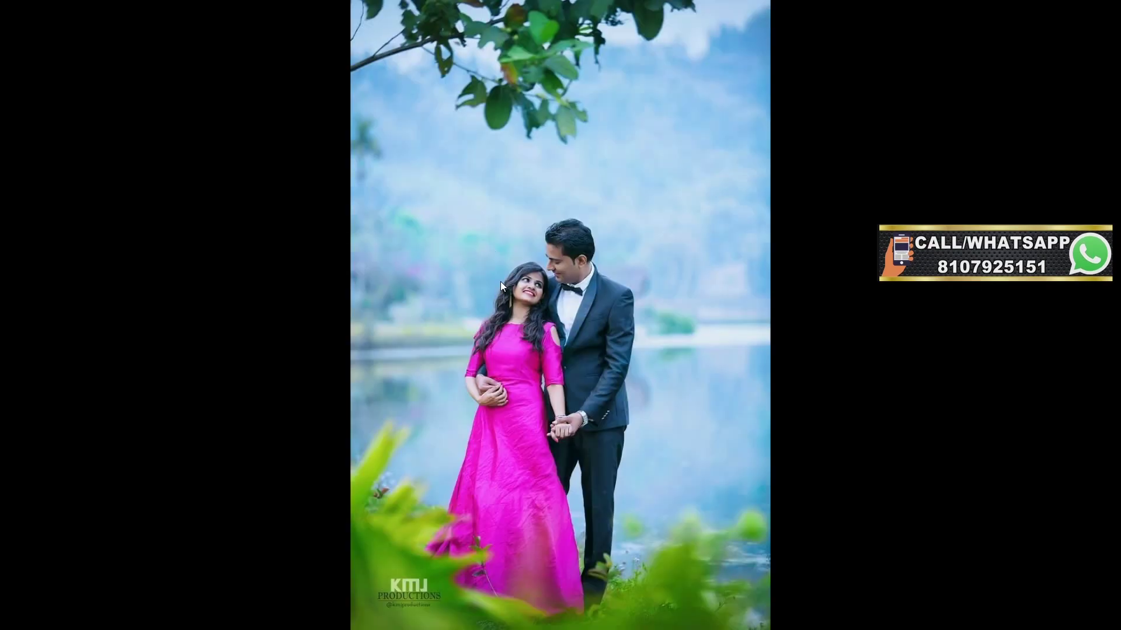
key("Escape")
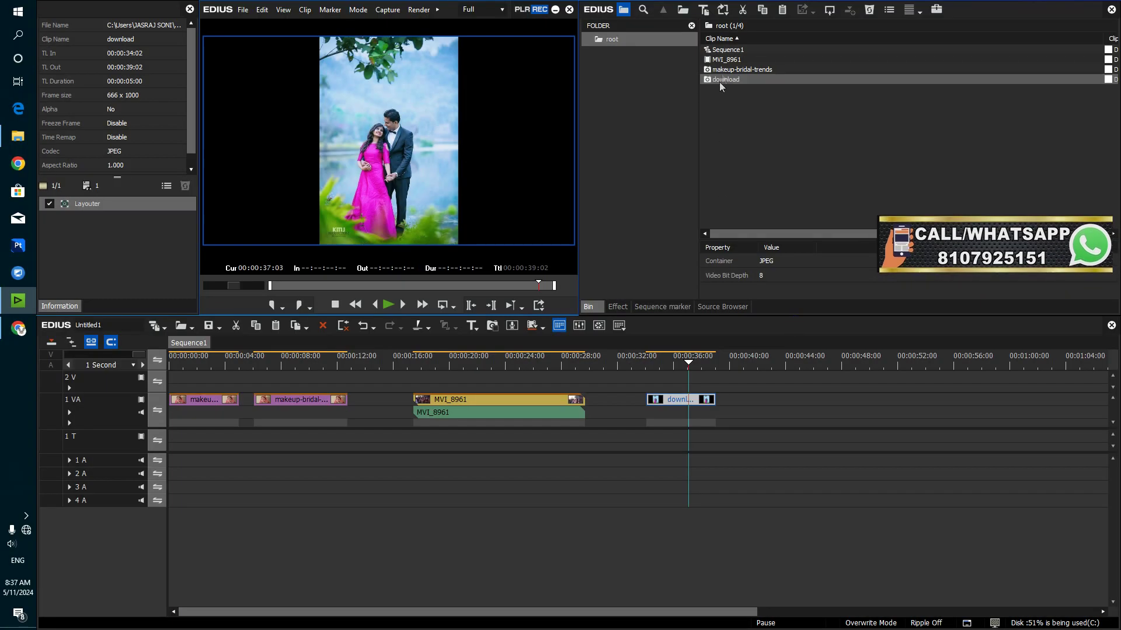
Apply the Skin Touchup - 1 preset to the download clip and check the result full screen.
left_click(620, 308)
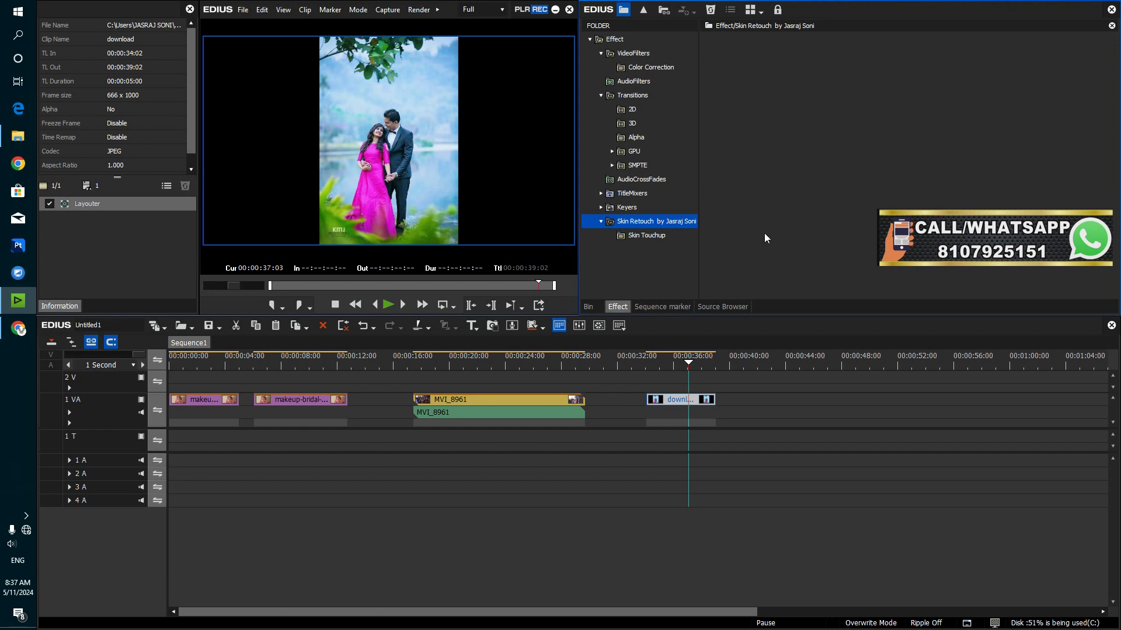
left_click(653, 236)
left_click_drag(730, 53, 689, 404)
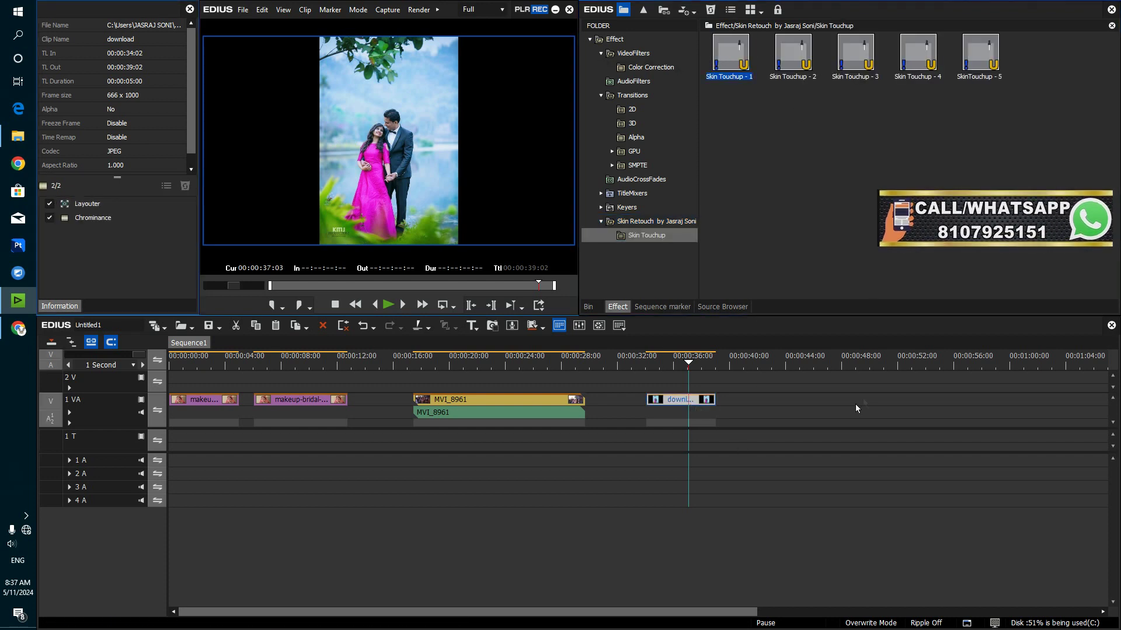
key("ctrl+F11")
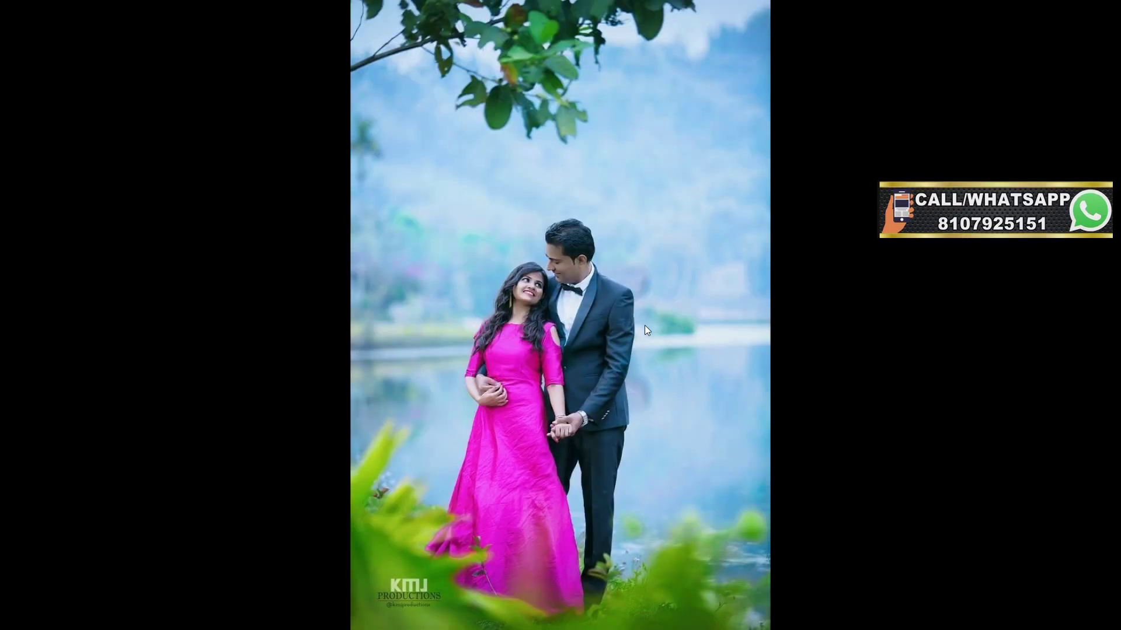
left_click(618, 290)
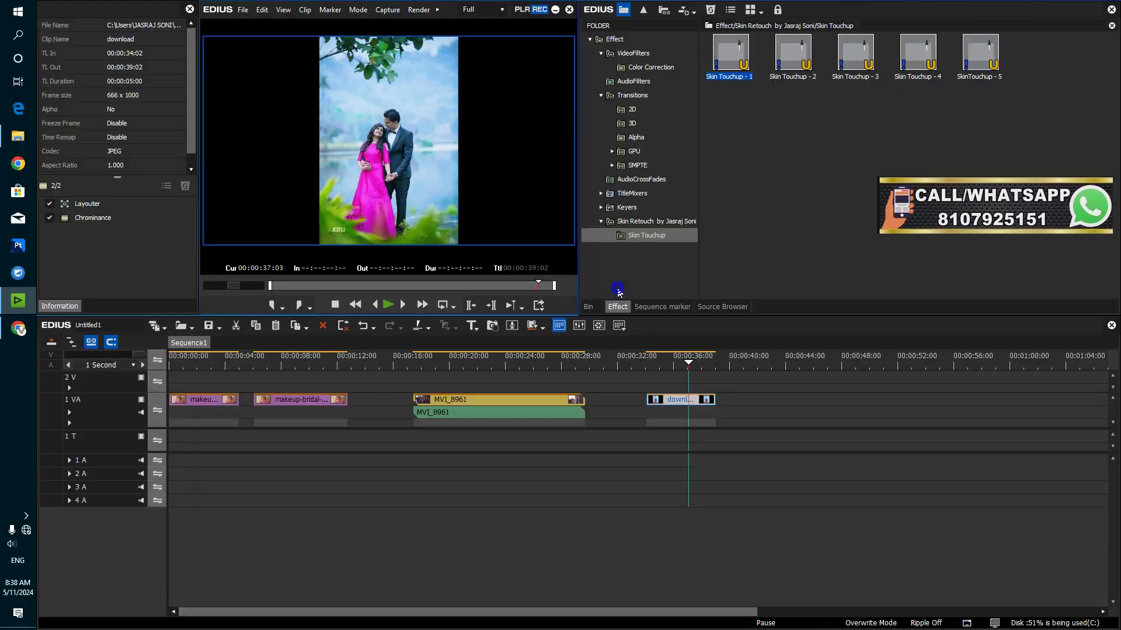
Scrub back through the MVI_8961 clip to review its retouched frames.
left_click(694, 364)
left_click_drag(653, 369, 432, 374)
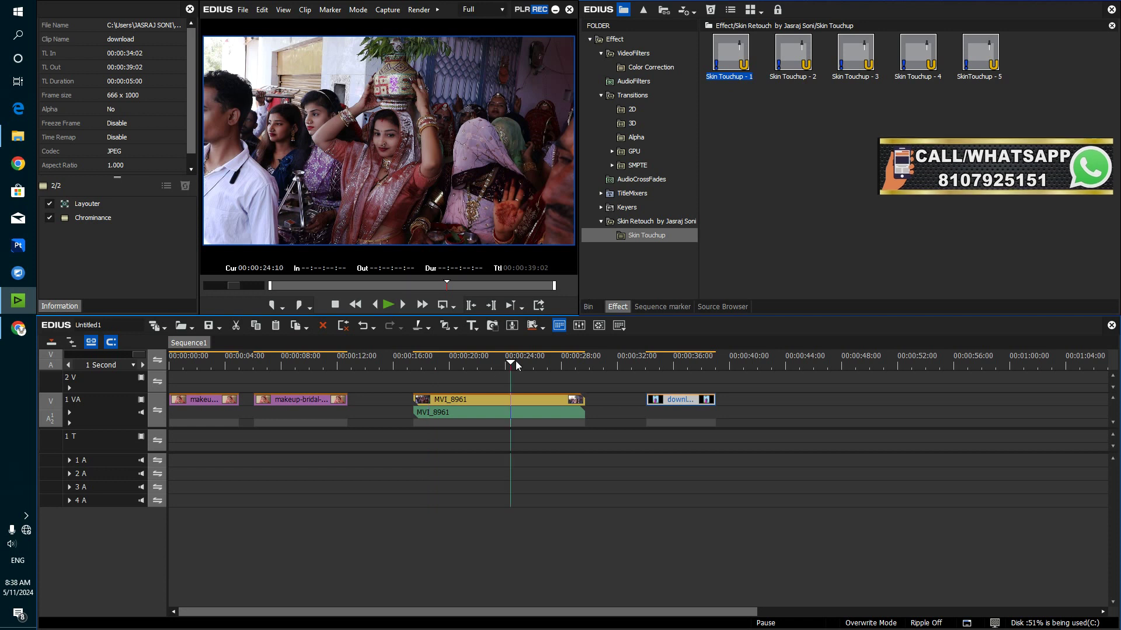
left_click(540, 363)
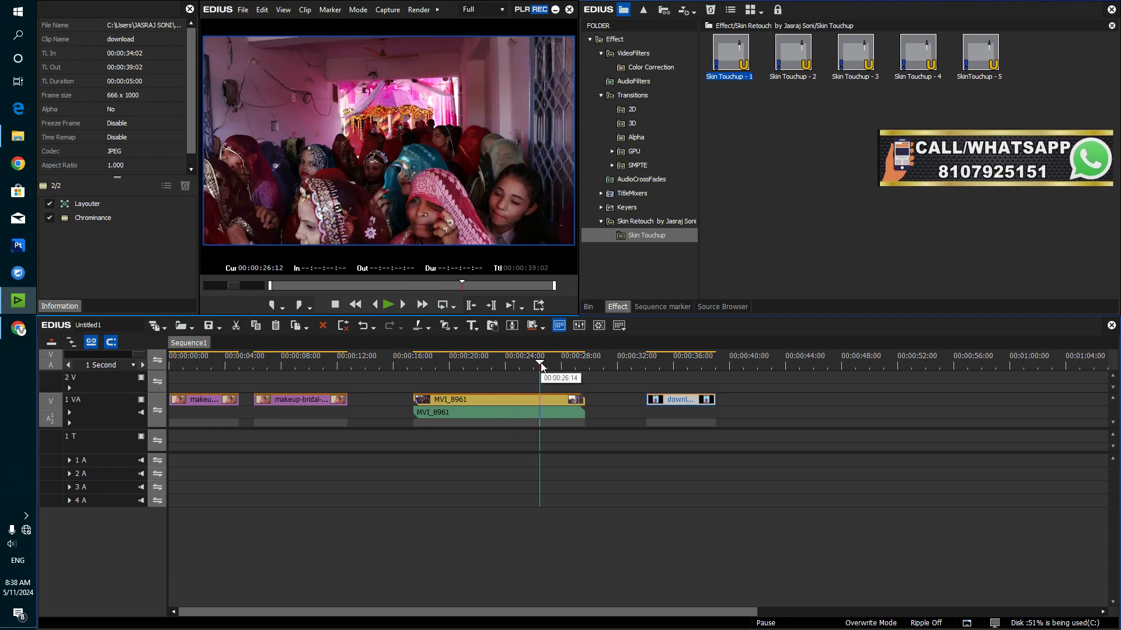